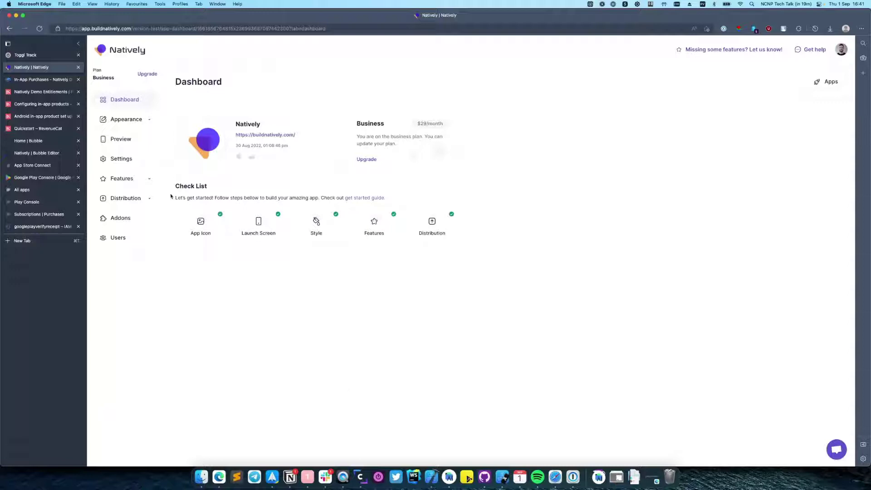
Open Natively's Features > In-app Purchases settings to review the iOS and Android RevenueCat API keys
{"action": "left_click", "coordinate": [147, 182]}
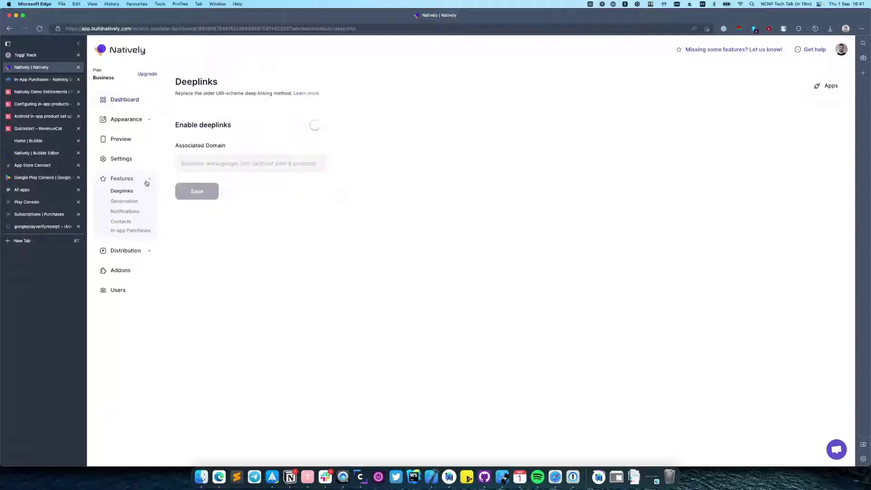
{"action": "left_click", "coordinate": [131, 230]}
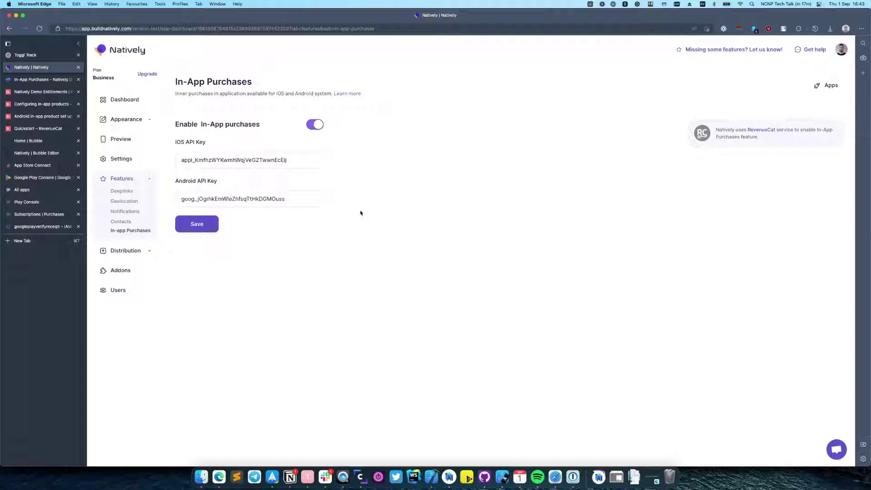
Confirm in Agreements, Tax, and Banking that Free Apps and Paid Apps are Active, then return home
{"action": "left_click", "coordinate": [33, 165]}
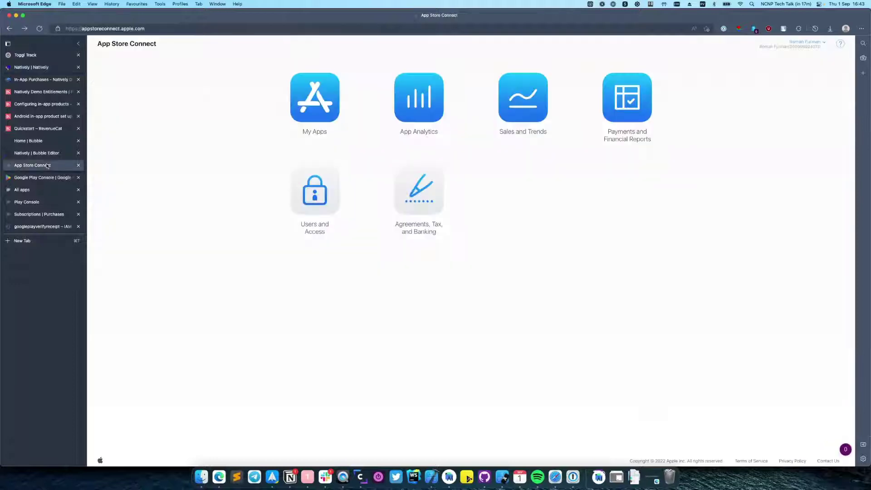
{"action": "left_click", "coordinate": [423, 206]}
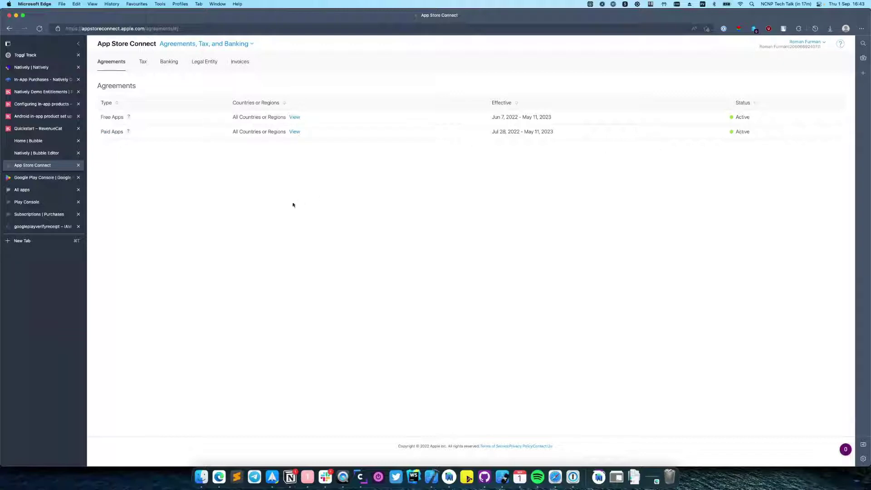
{"action": "left_click", "coordinate": [126, 43]}
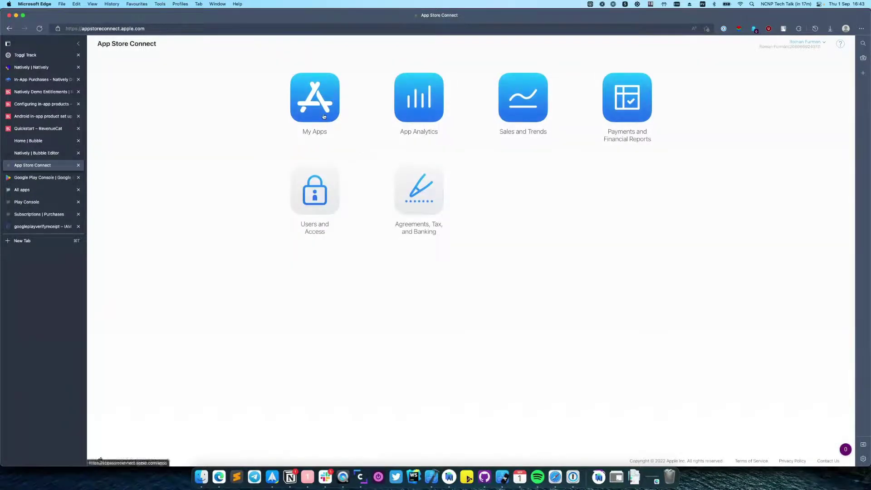
Go to My Apps > Natively Purchases > Subscriptions and open the Natively Subscription group
{"action": "left_click", "coordinate": [324, 117]}
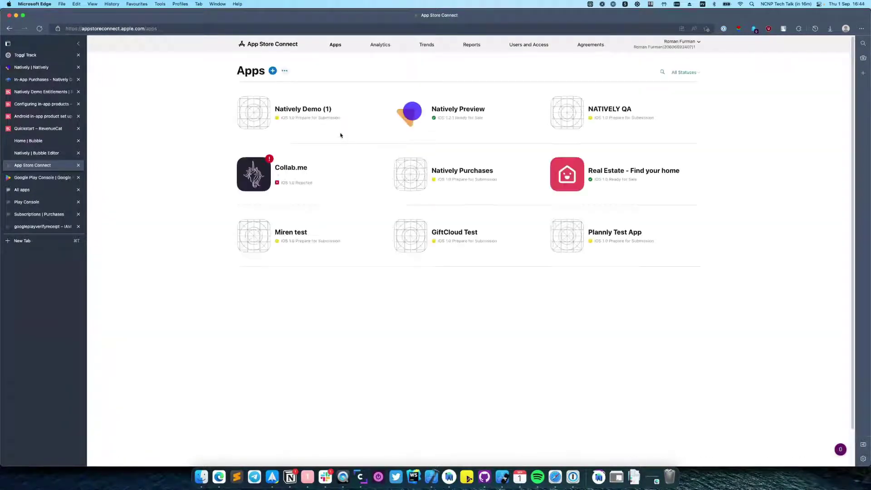
{"action": "left_click", "coordinate": [455, 170]}
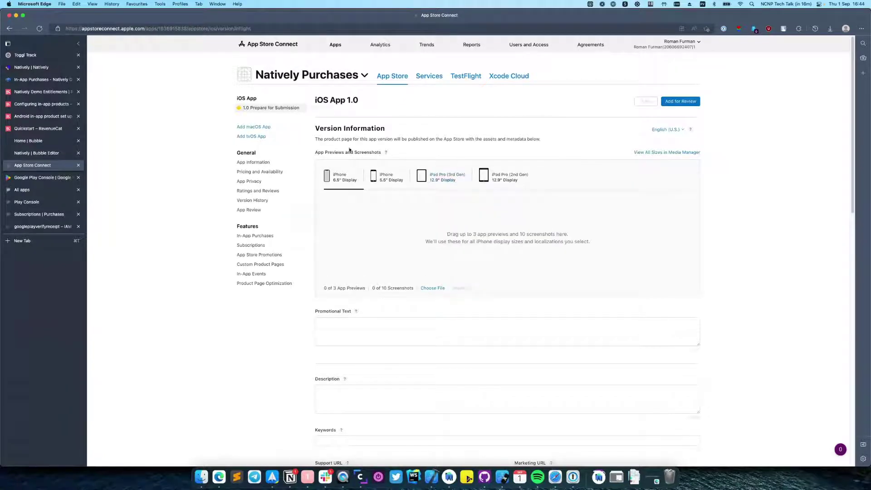
{"action": "left_click", "coordinate": [252, 244]}
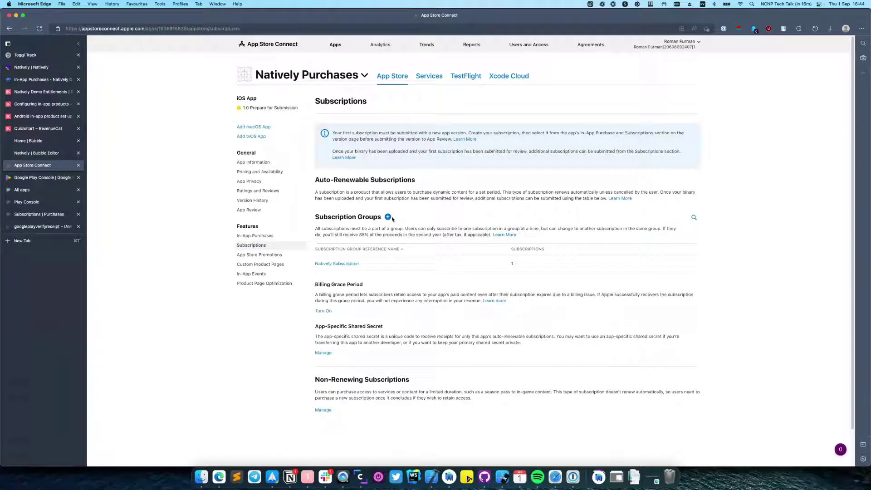
{"action": "left_click", "coordinate": [339, 264]}
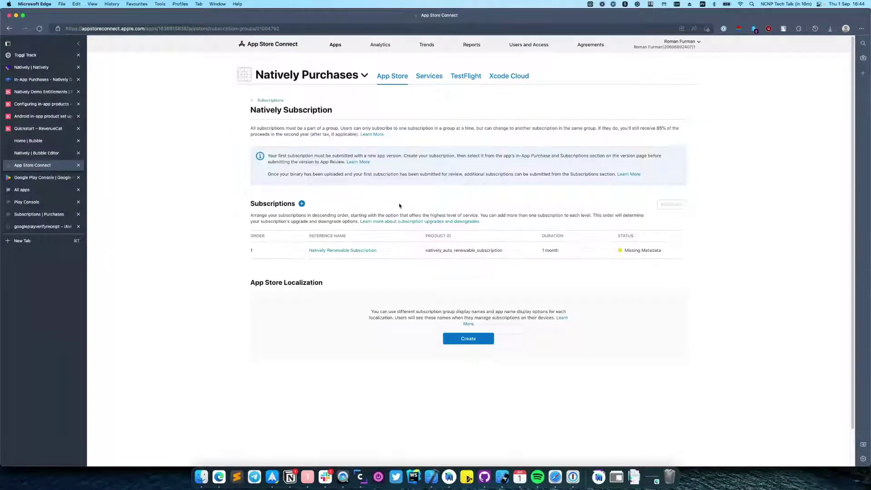
Review the Natively Renewable Subscription details and copy its product ID natively_auto_renewable_subscription
{"action": "left_click", "coordinate": [347, 252]}
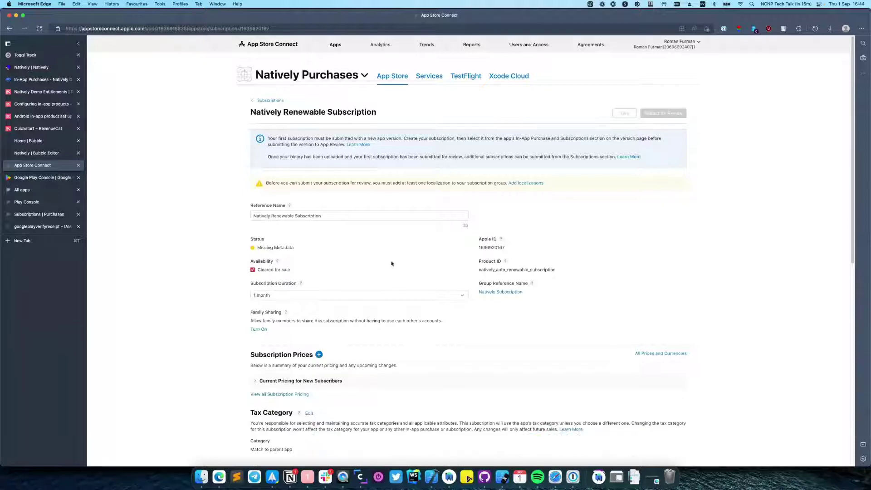
{"action": "scroll", "coordinate": [423, 285], "scroll_direction": "down", "scroll_amount": 3}
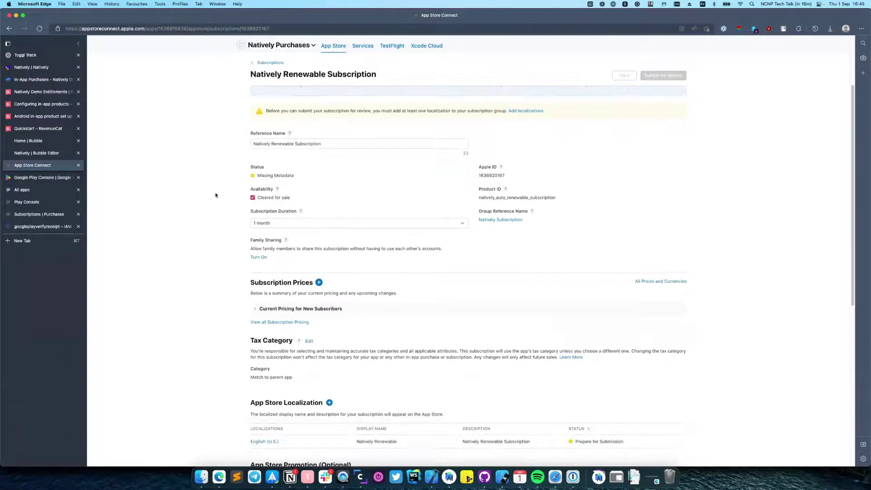
{"action": "scroll", "coordinate": [444, 272], "scroll_direction": "down", "scroll_amount": 6}
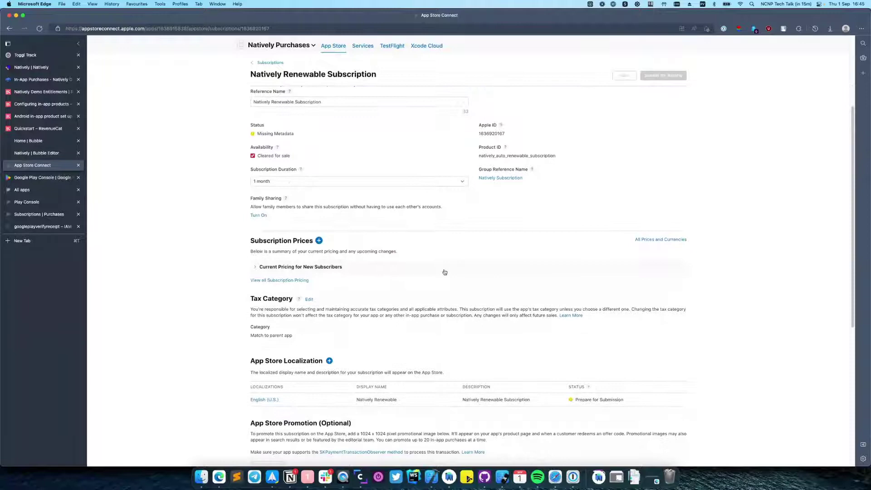
{"action": "scroll", "coordinate": [364, 307], "scroll_direction": "down", "scroll_amount": 8}
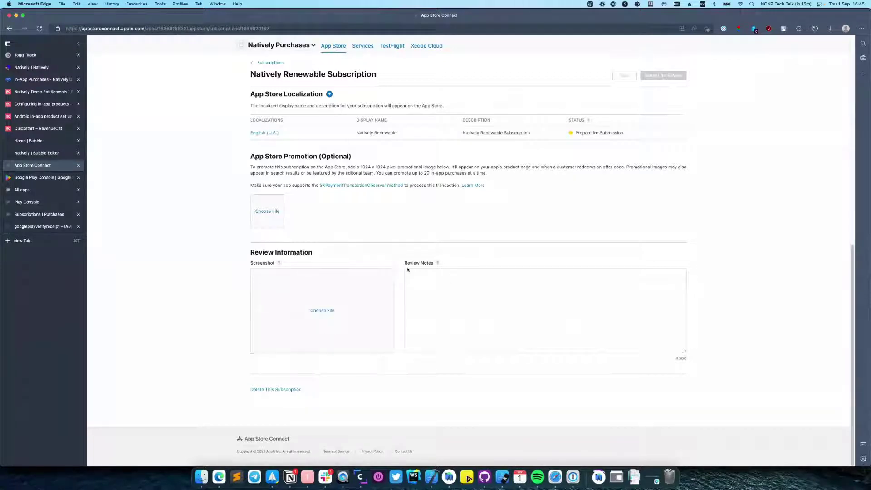
{"action": "scroll", "coordinate": [407, 270], "scroll_direction": "up", "scroll_amount": 3}
{"action": "scroll", "coordinate": [407, 269], "scroll_direction": "up", "scroll_amount": 1}
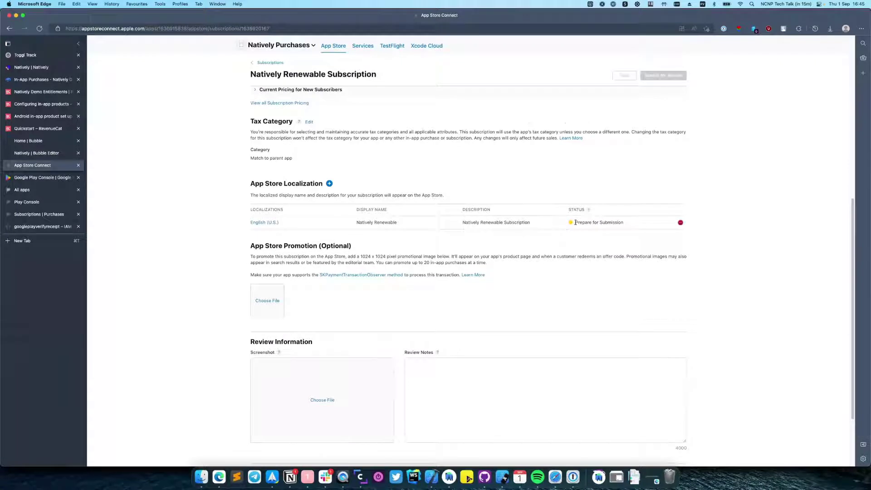
{"action": "left_click_drag", "start_coordinate": [574, 223], "coordinate": [628, 224]}
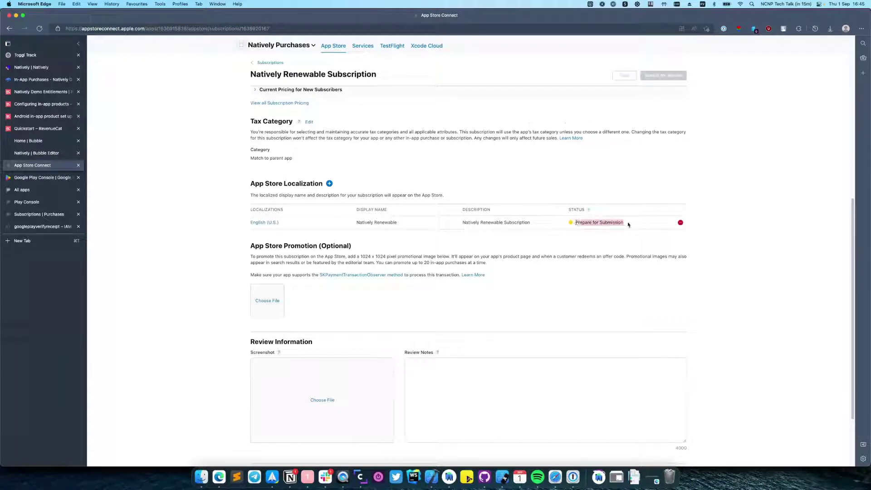
{"action": "left_click", "coordinate": [571, 240]}
{"action": "scroll", "coordinate": [456, 189], "scroll_direction": "up", "scroll_amount": 10}
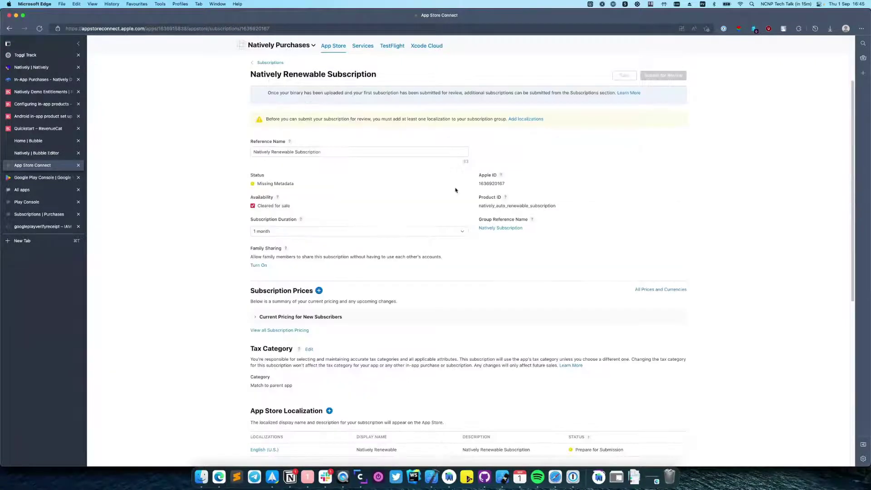
{"action": "double_click", "coordinate": [494, 205]}
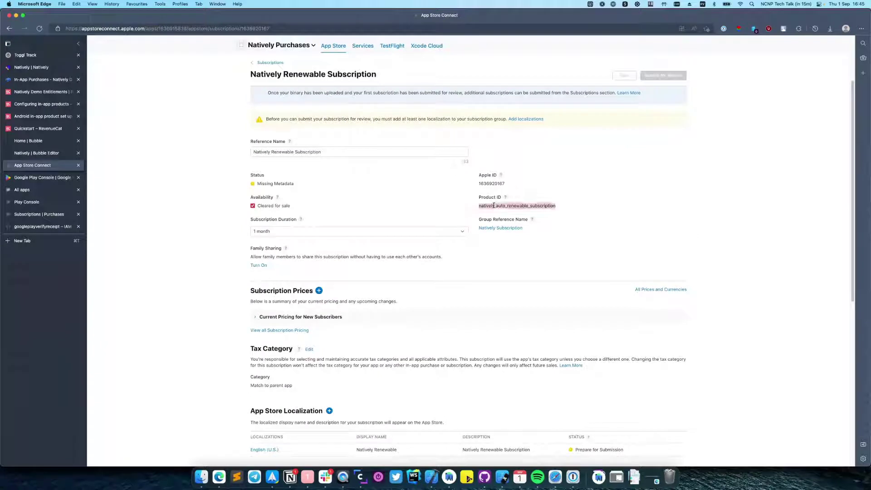
{"action": "left_click", "coordinate": [42, 91]}
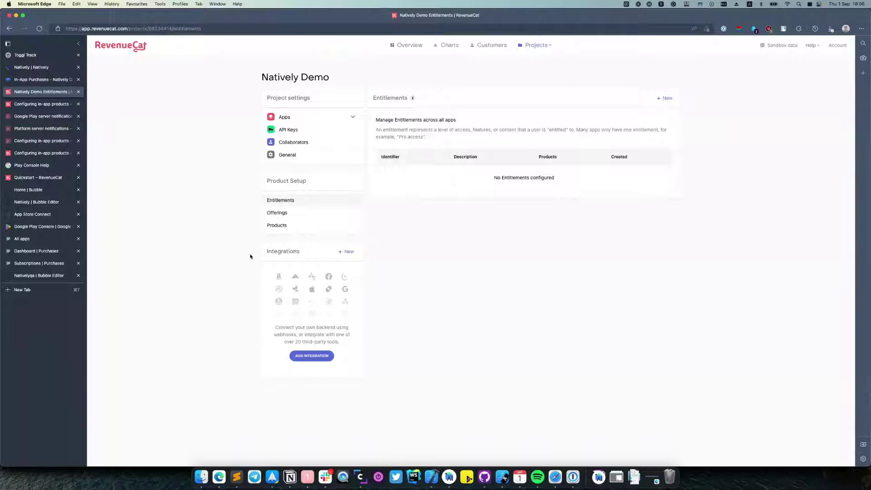
Open the Natively Subscription under Play Console's subscriptions and copy its product ID natively_subscription
{"action": "left_click", "coordinate": [35, 250]}
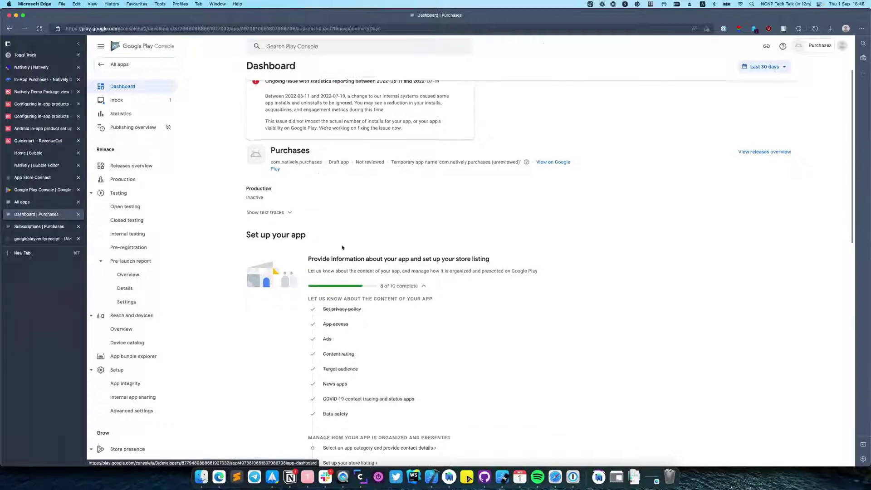
{"action": "left_click", "coordinate": [135, 223]}
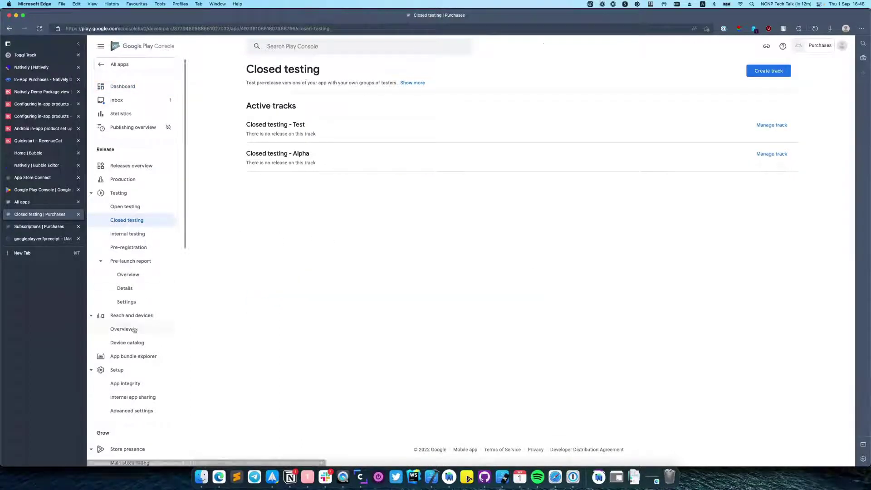
{"action": "scroll", "coordinate": [134, 330], "scroll_direction": "down", "scroll_amount": 5}
{"action": "scroll", "coordinate": [134, 330], "scroll_direction": "down", "scroll_amount": 5}
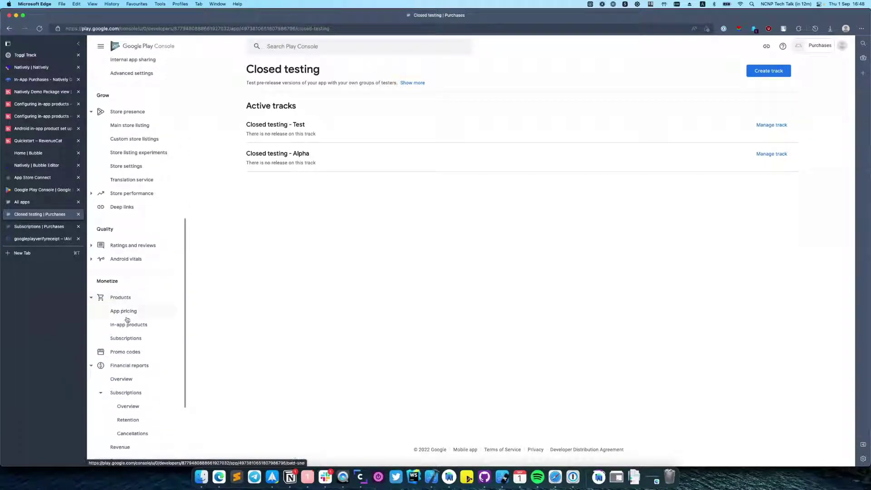
{"action": "left_click", "coordinate": [126, 337]}
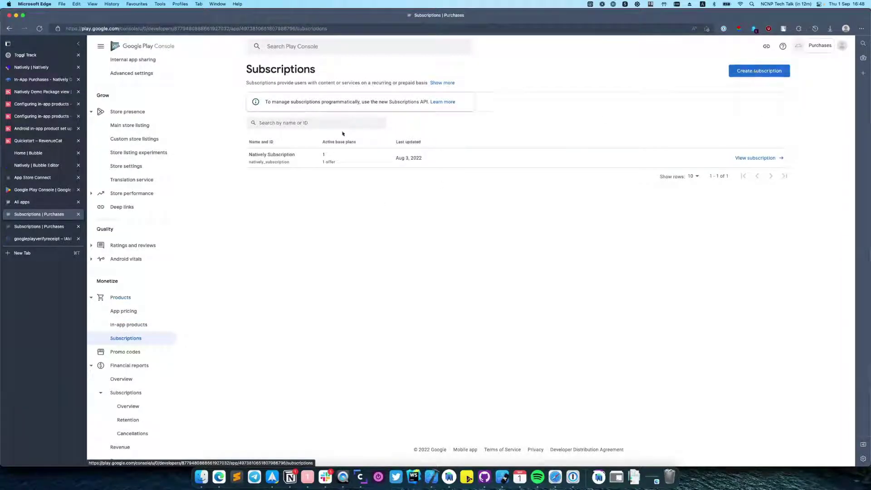
{"action": "left_click", "coordinate": [756, 158]}
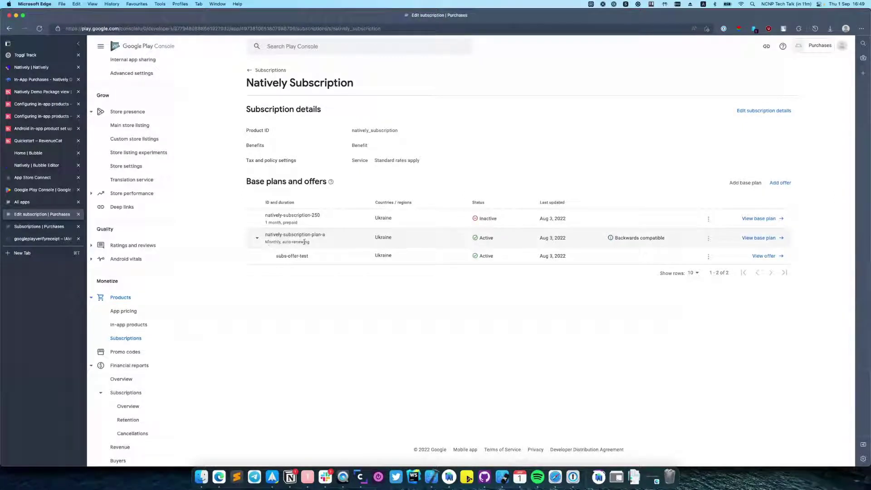
{"action": "double_click", "coordinate": [371, 129]}
{"action": "key", "text": "super+c"}
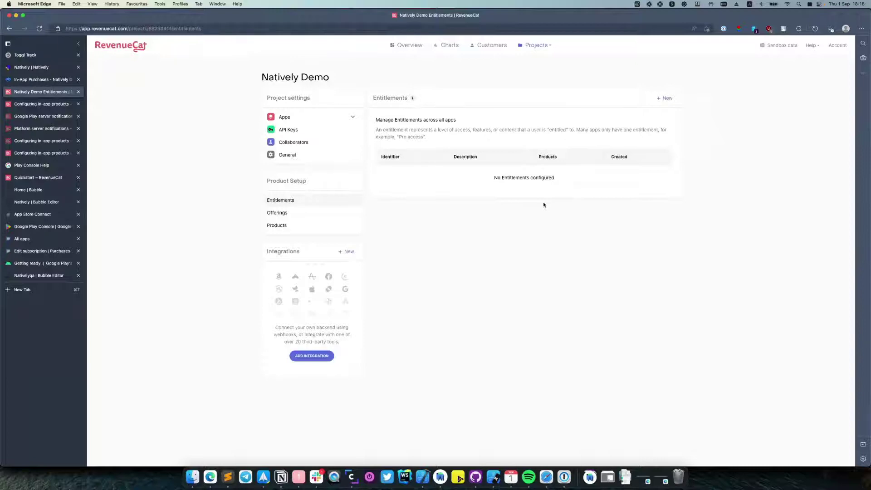
Add natively_auto_renewable_subscription as a new product on the Natively Demo Products page
{"action": "left_click", "coordinate": [305, 227]}
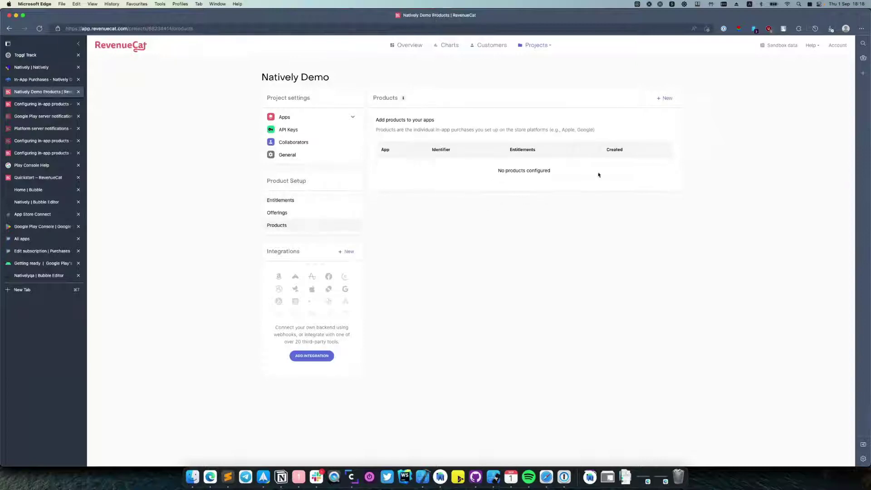
{"action": "left_click", "coordinate": [662, 99]}
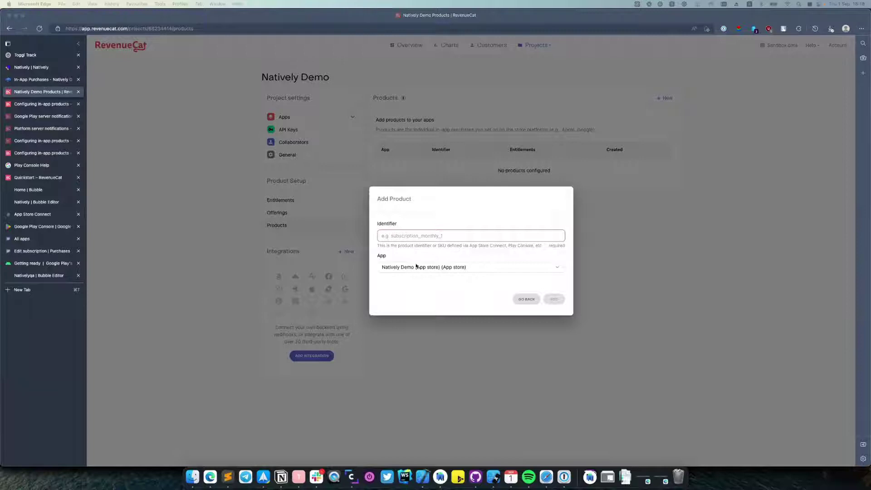
{"action": "left_click", "coordinate": [424, 236]}
{"action": "key", "text": "super+v"}
{"action": "left_click", "coordinate": [554, 299]}
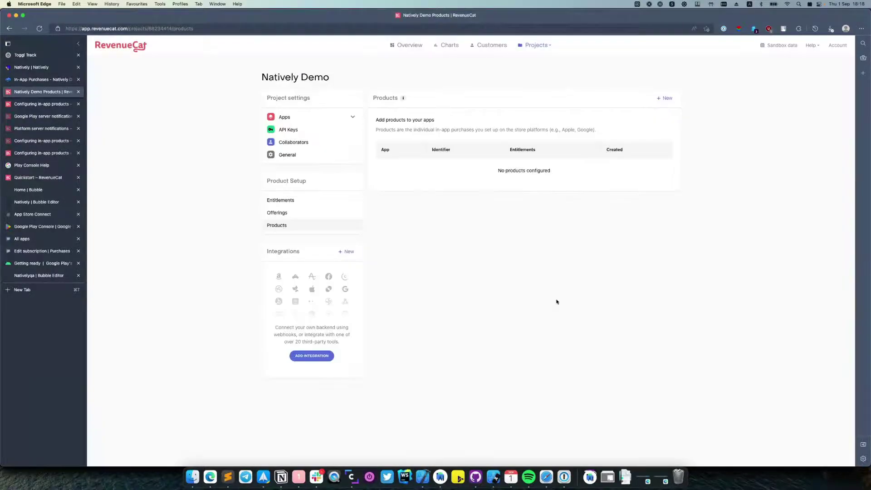
Add natively_subscription as a product assigned to the Natively Demo (Play Store) app
{"action": "left_click", "coordinate": [663, 99]}
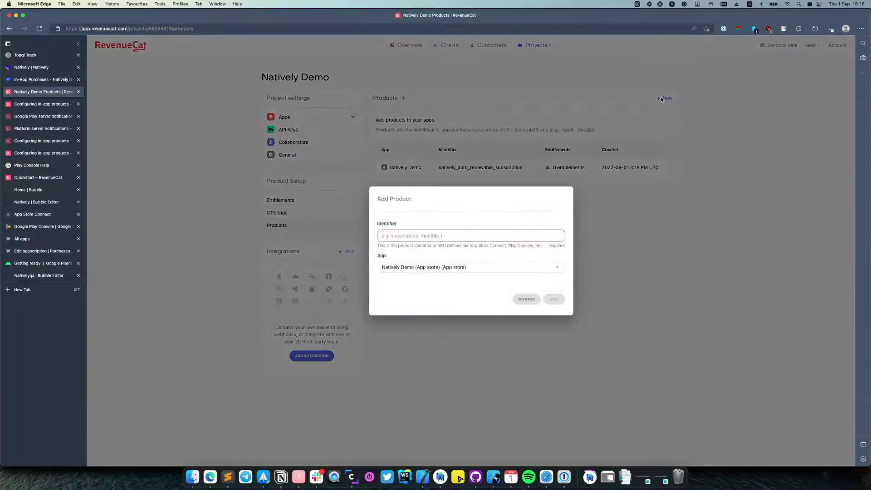
{"action": "left_click", "coordinate": [391, 261]}
{"action": "key", "text": "super+v"}
{"action": "key", "text": "Tab"}
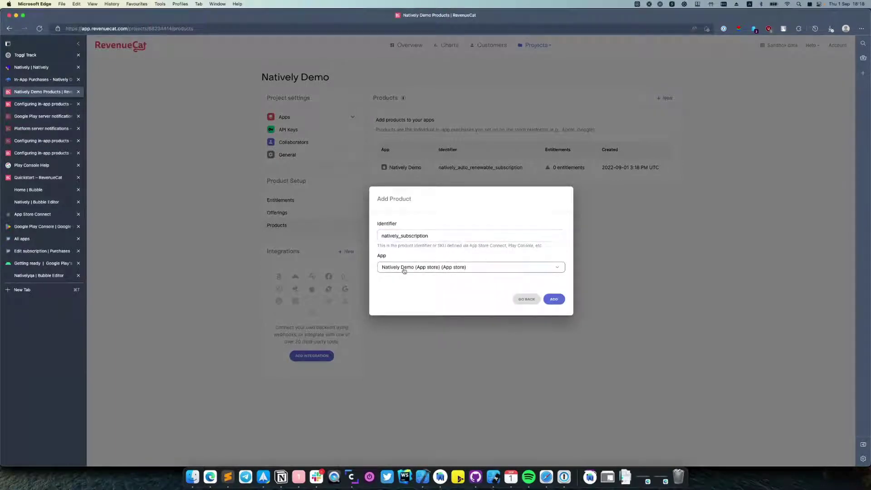
{"action": "left_click", "coordinate": [424, 267]}
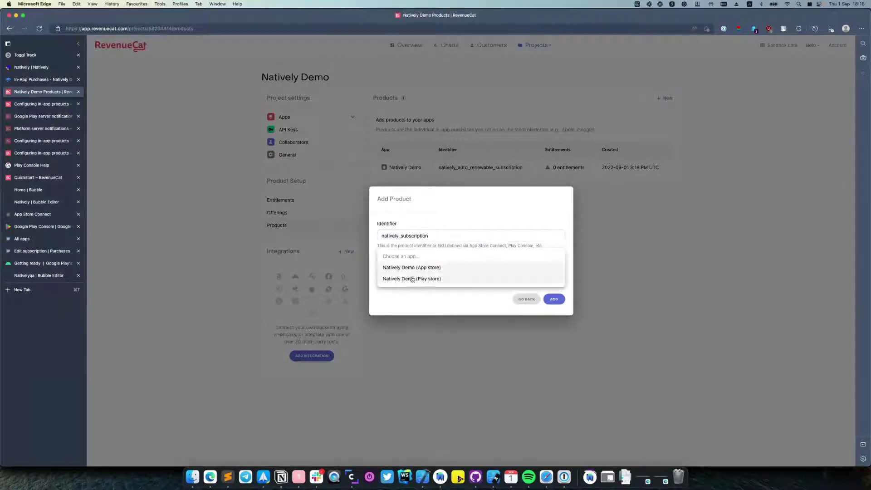
{"action": "left_click", "coordinate": [422, 279]}
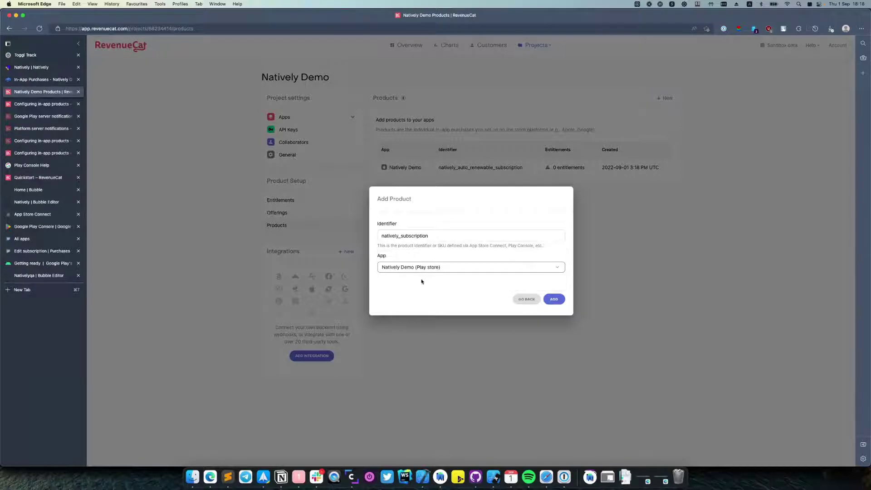
{"action": "left_click", "coordinate": [555, 299]}
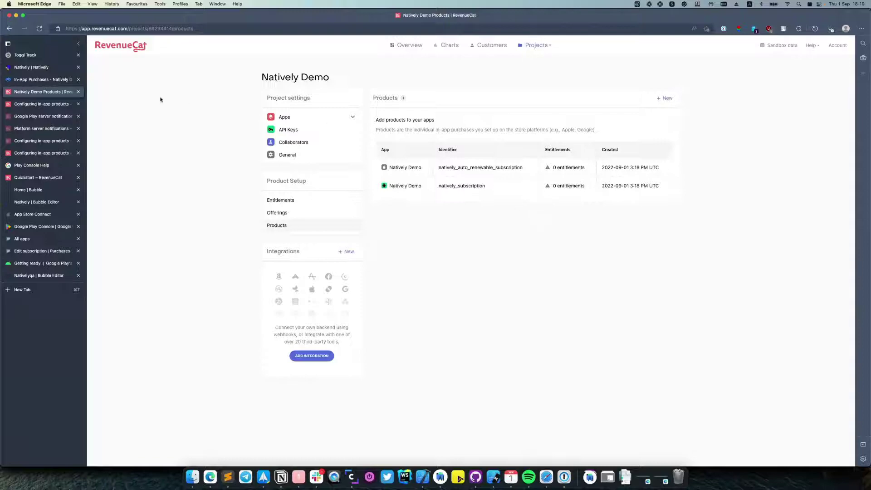
Enlarge and study the products, entitlements and offerings diagram in the Configuring Products docs
{"action": "left_click", "coordinate": [50, 105]}
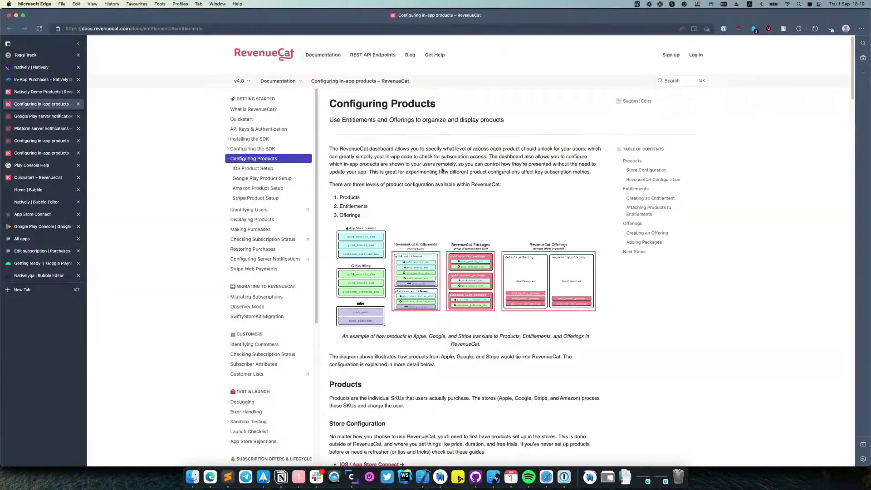
{"action": "scroll", "coordinate": [451, 223], "scroll_direction": "down", "scroll_amount": 1}
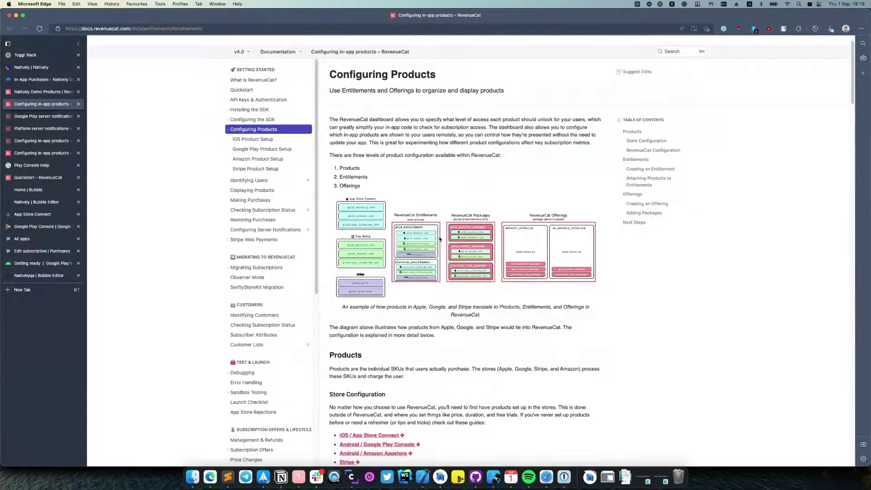
{"action": "left_click", "coordinate": [439, 238]}
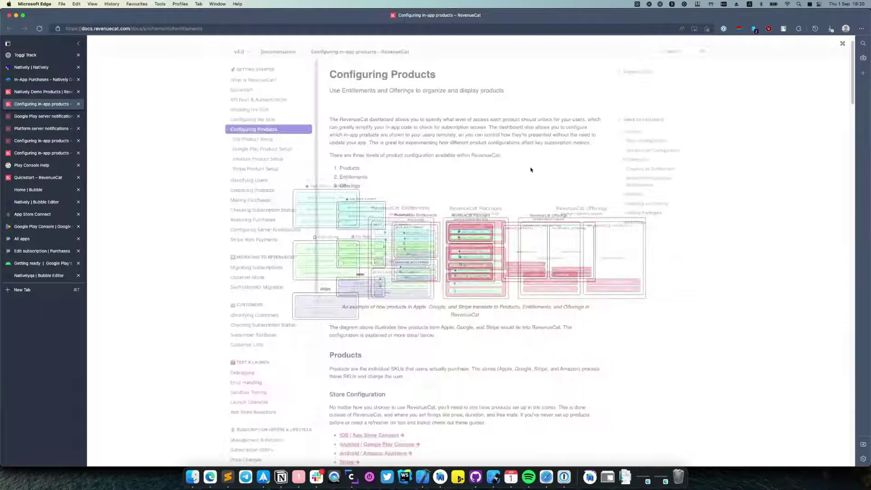
{"action": "left_click", "coordinate": [532, 205]}
Create an entitlement with identifier 'pro' and description 'Pro access'
{"action": "left_click", "coordinate": [50, 92]}
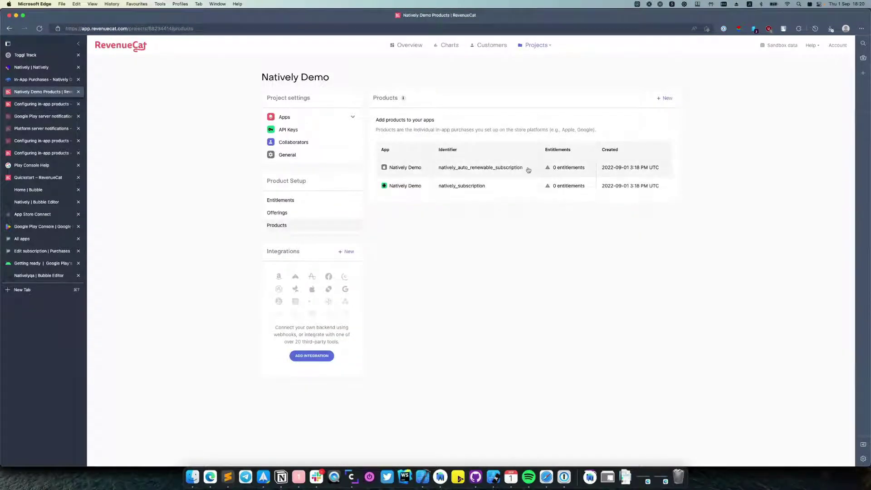
{"action": "left_click", "coordinate": [301, 203]}
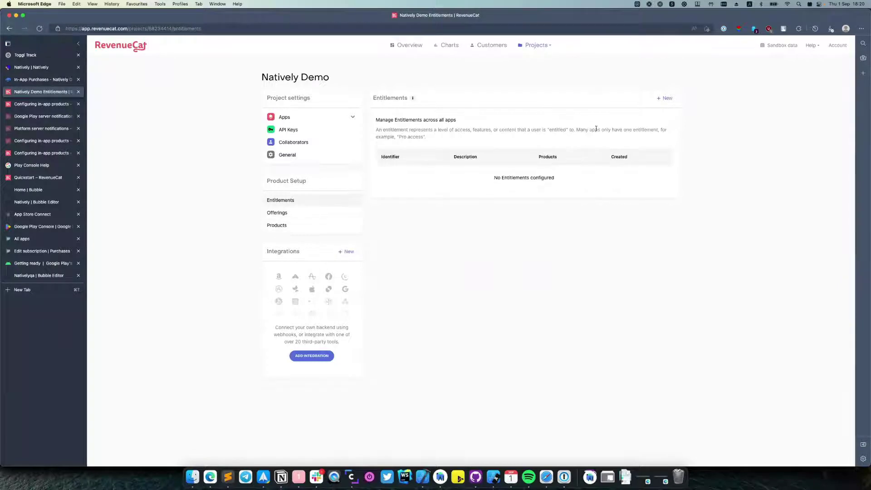
{"action": "left_click", "coordinate": [666, 98]}
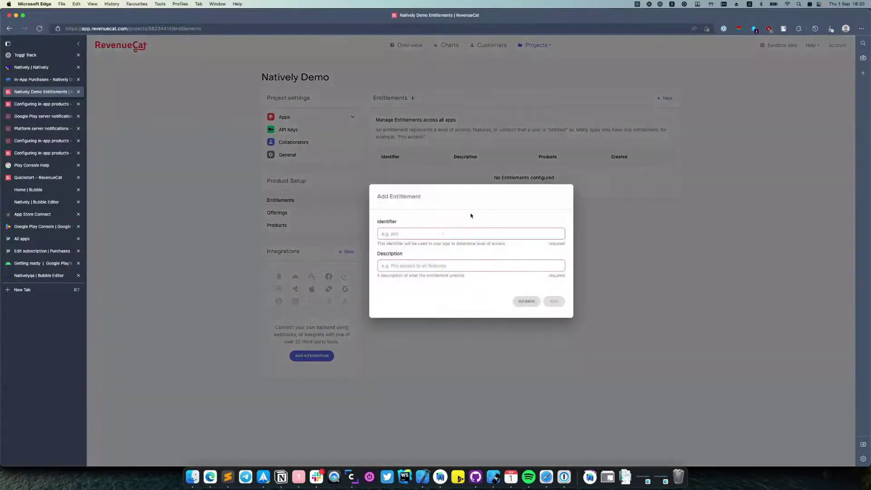
{"action": "left_click", "coordinate": [424, 235]}
{"action": "type", "text": "pro"}
{"action": "key", "text": "Tab"}
{"action": "type", "text": "Pro access"}
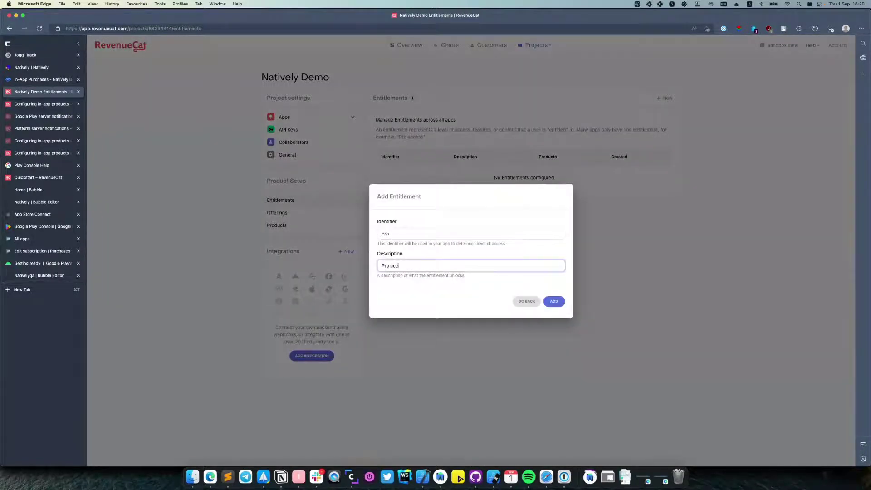
{"action": "left_click", "coordinate": [560, 303]}
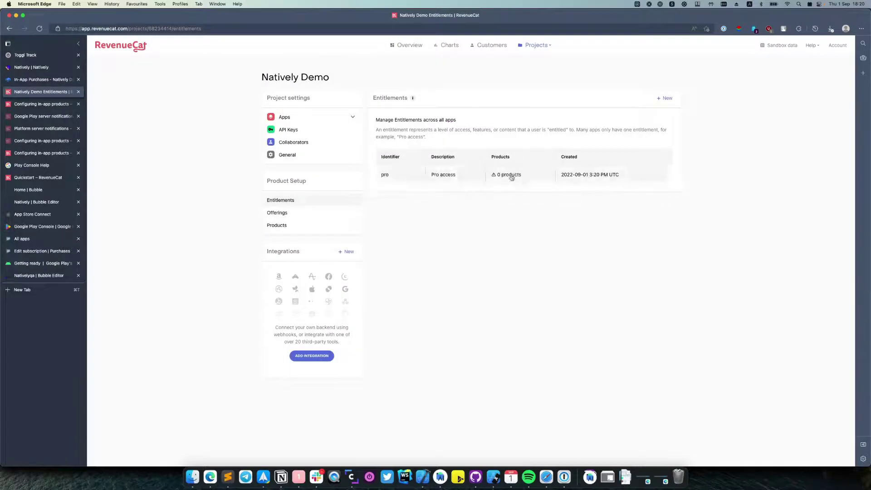
Attach natively_auto_renewable_subscription and natively_subscription to the pro entitlement
{"action": "left_click", "coordinate": [509, 176]}
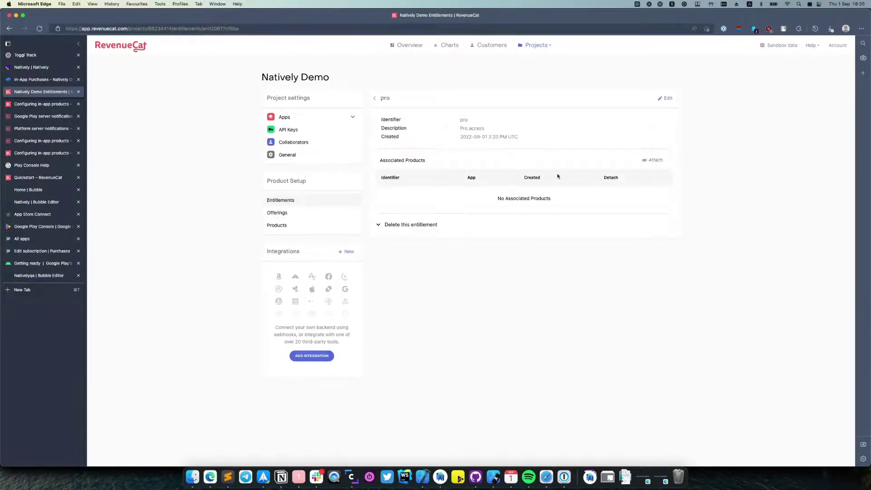
{"action": "left_click", "coordinate": [656, 160]}
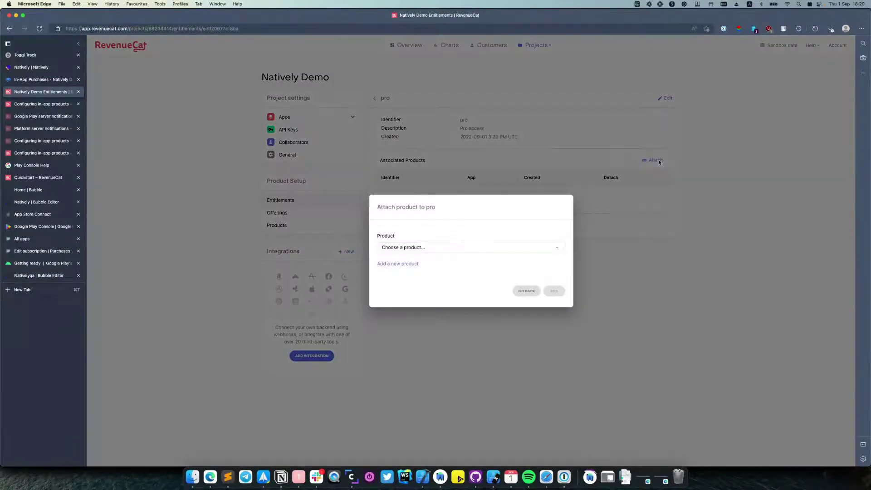
{"action": "left_click", "coordinate": [437, 251]}
{"action": "left_click", "coordinate": [436, 247]}
{"action": "left_click", "coordinate": [554, 290]}
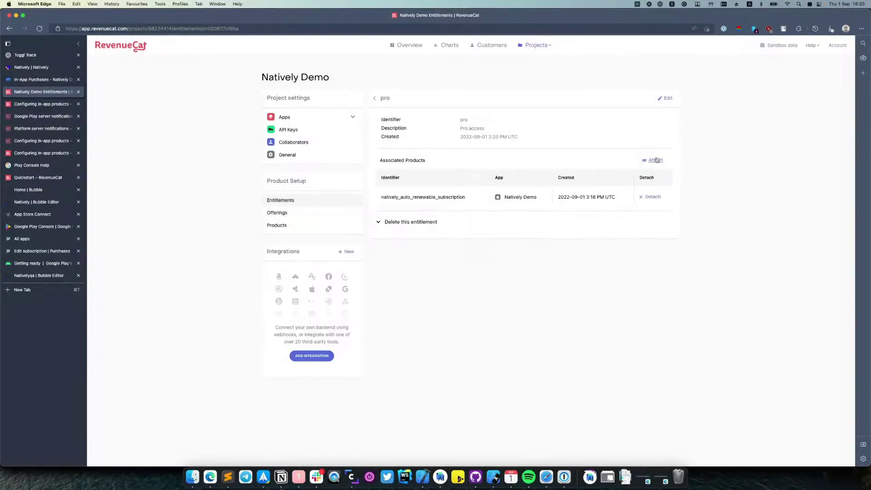
{"action": "left_click", "coordinate": [656, 160]}
{"action": "left_click", "coordinate": [474, 249]}
{"action": "left_click", "coordinate": [474, 256]}
{"action": "left_click", "coordinate": [554, 290]}
{"action": "key", "text": "super+bracketleft"}
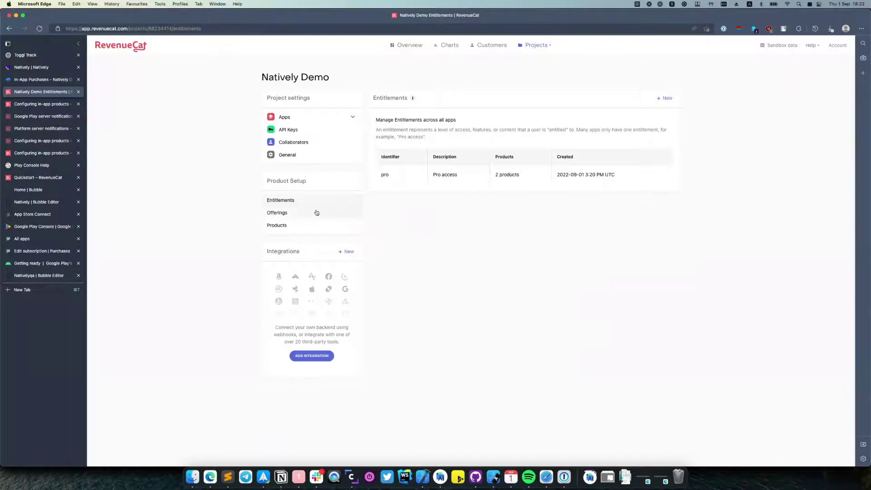
On the Offerings page, add a new offering using 'default' as identifier and description
{"action": "left_click", "coordinate": [315, 212]}
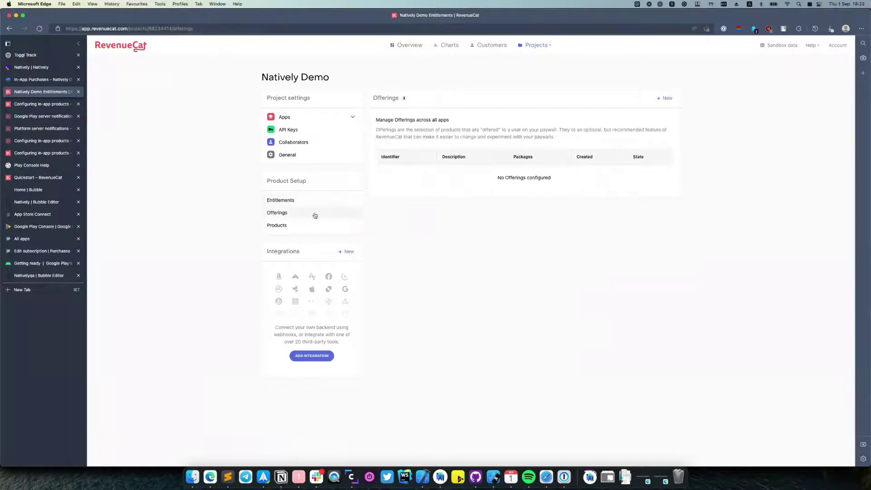
{"action": "left_click", "coordinate": [665, 97]}
{"action": "left_click", "coordinate": [427, 233]}
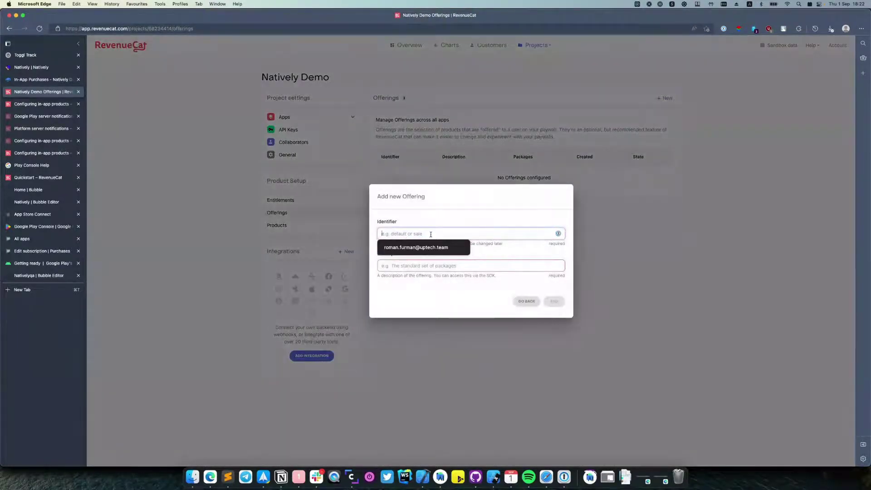
{"action": "type", "text": "default"}
{"action": "left_click", "coordinate": [461, 266]}
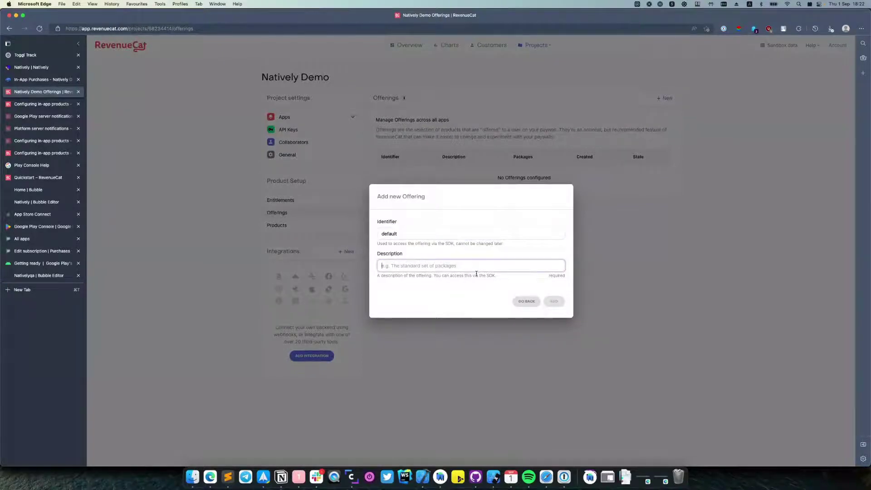
{"action": "type", "text": "default"}
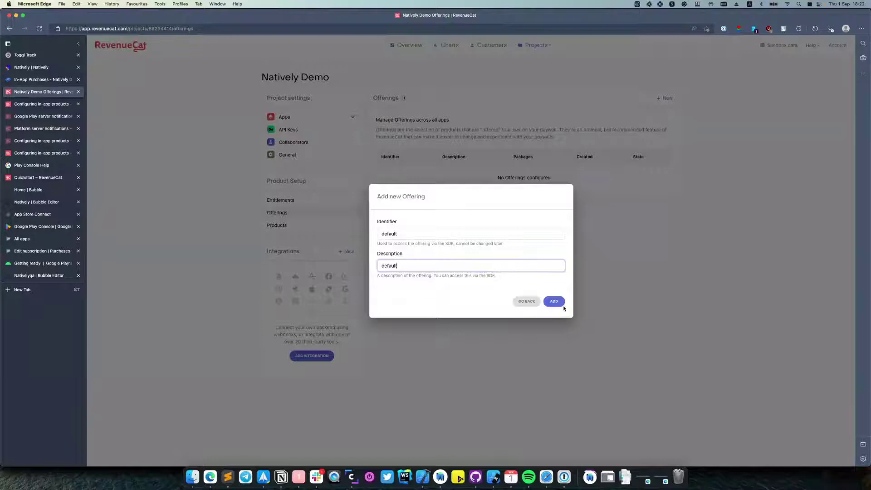
{"action": "left_click", "coordinate": [557, 302]}
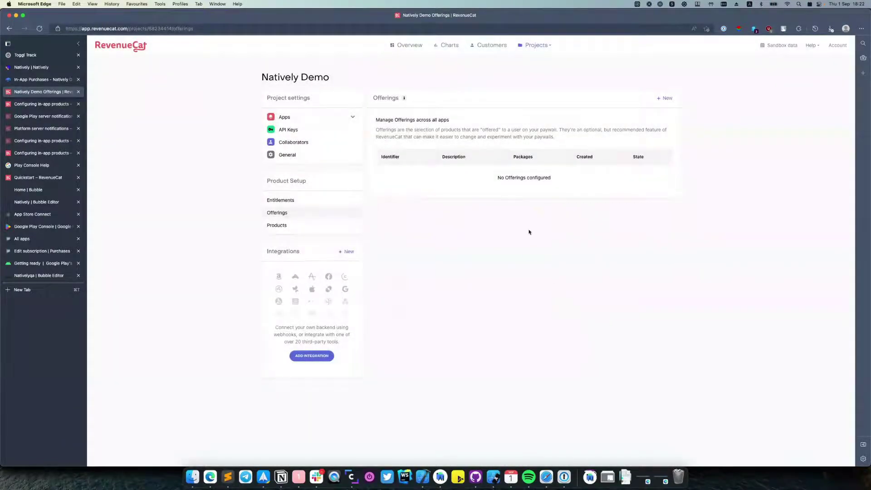
In the default offering, add a package with identifier Monthly and description 'Monthly Pro Access'
{"action": "left_click", "coordinate": [490, 174]}
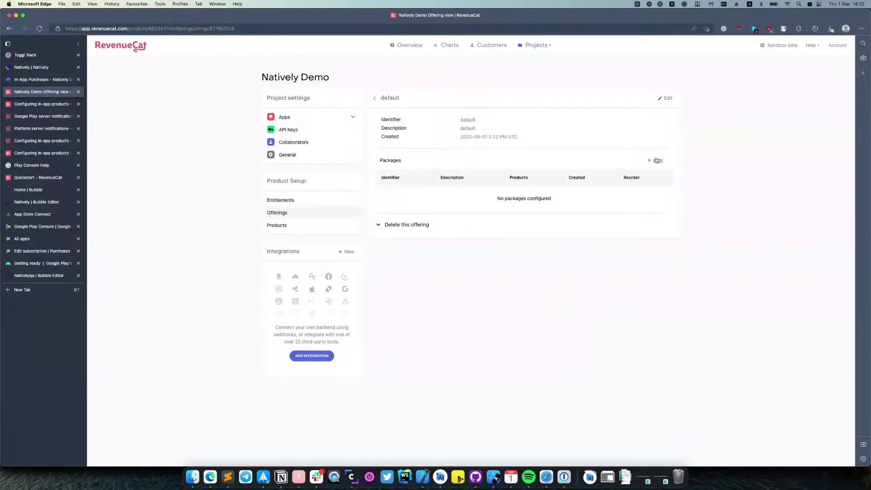
{"action": "left_click", "coordinate": [656, 160]}
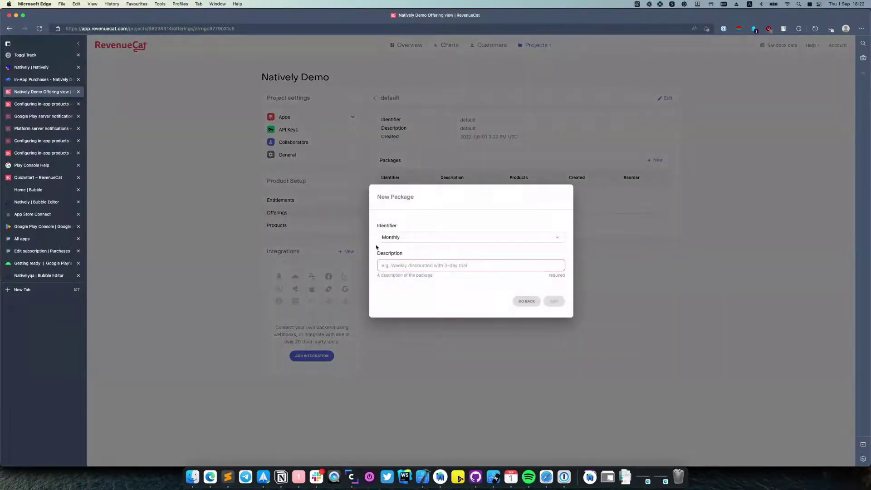
{"action": "left_click", "coordinate": [385, 234]}
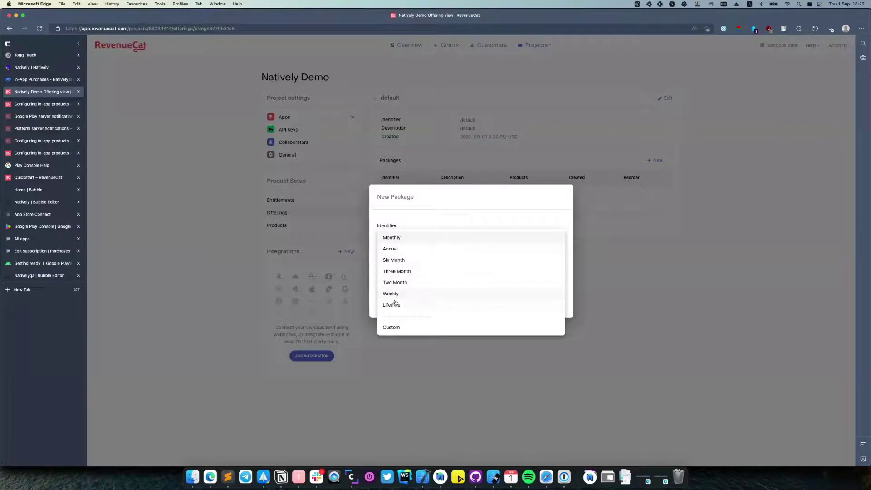
{"action": "left_click", "coordinate": [399, 241]}
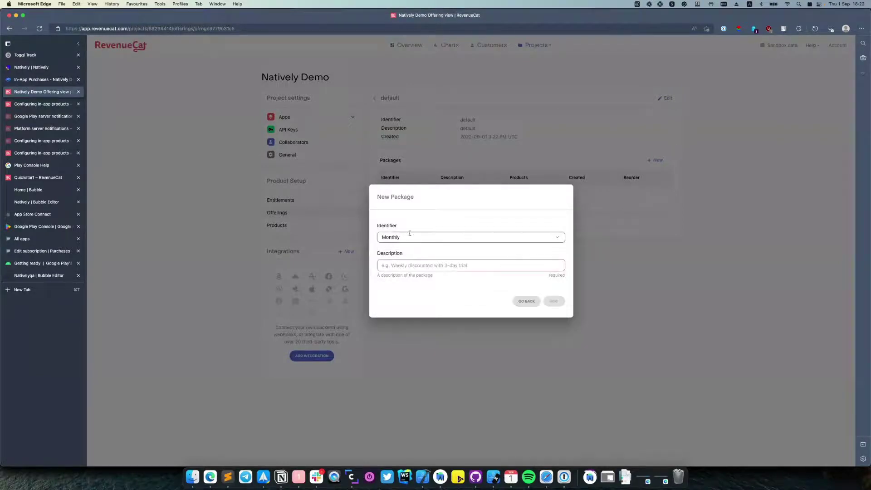
{"action": "left_click", "coordinate": [401, 266]}
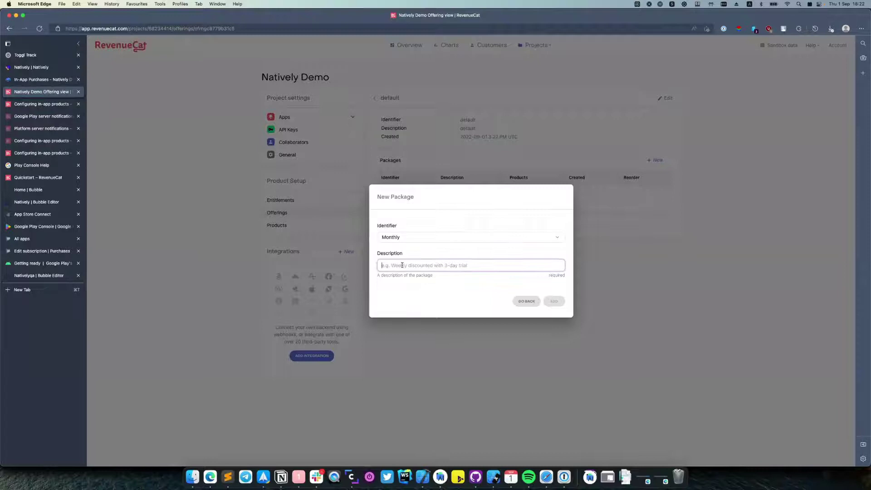
{"action": "type", "text": "Monthly Subscri"}
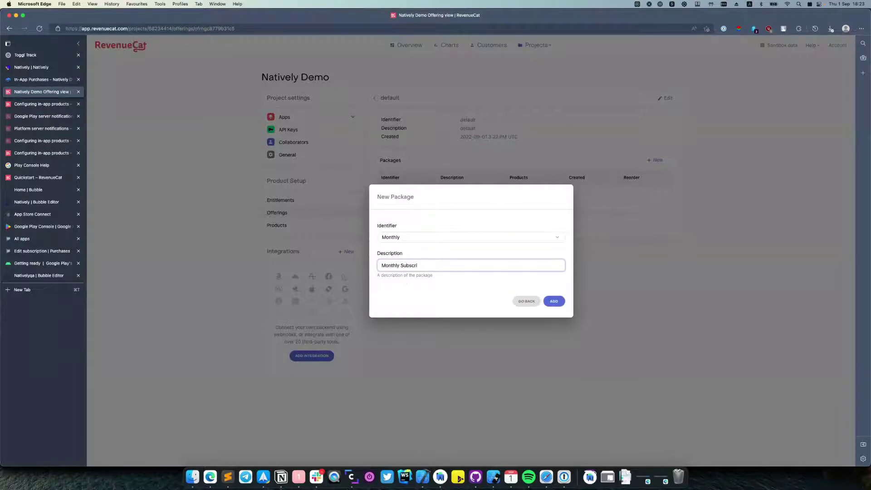
{"action": "key", "text": "alt+BackSpace"}
{"action": "type", "text": "Pro Access"}
{"action": "left_click", "coordinate": [553, 301]}
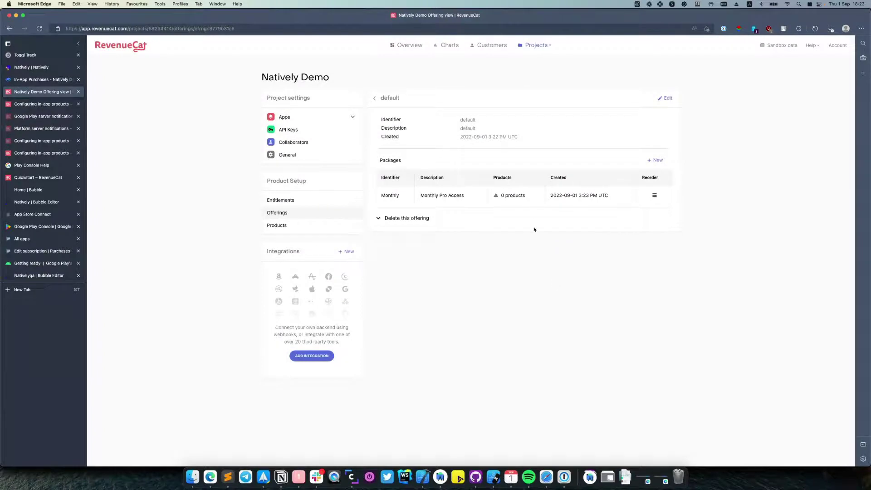
Attach natively_auto_renewable_subscription (App Store) and the Play Store subscription product to the Monthly package
{"action": "left_click", "coordinate": [510, 195]}
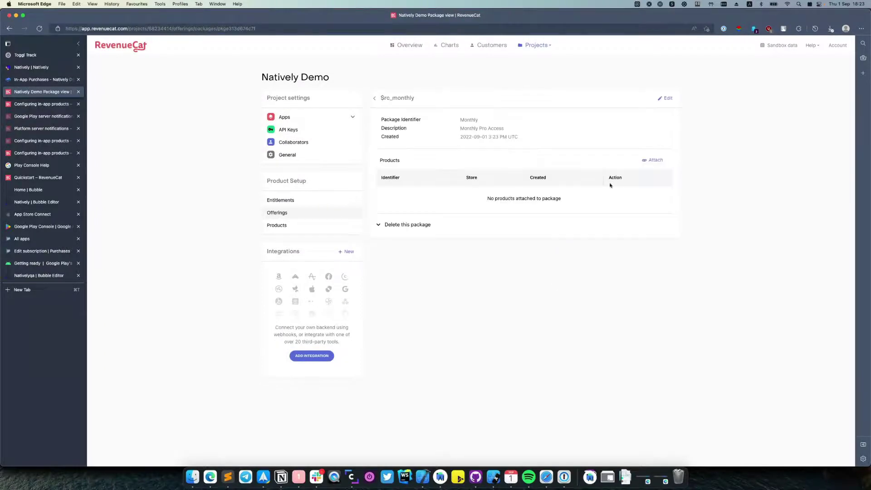
{"action": "left_click", "coordinate": [653, 160]}
{"action": "left_click", "coordinate": [450, 235]}
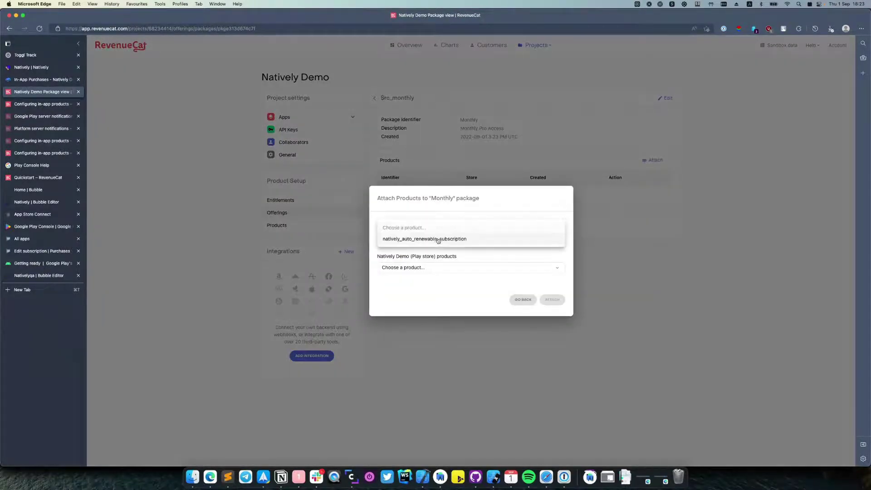
{"action": "left_click", "coordinate": [449, 237]}
{"action": "left_click", "coordinate": [449, 267]}
{"action": "left_click", "coordinate": [450, 267]}
{"action": "left_click", "coordinate": [552, 299]}
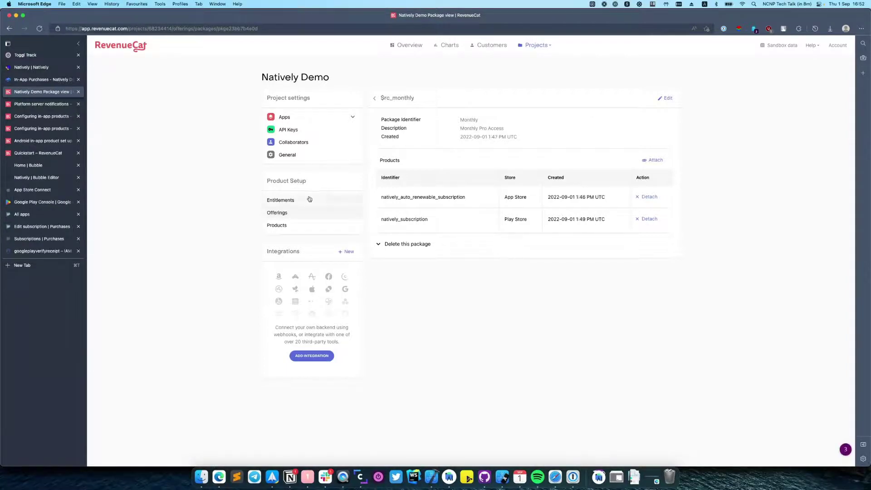
{"action": "left_click", "coordinate": [280, 201]}
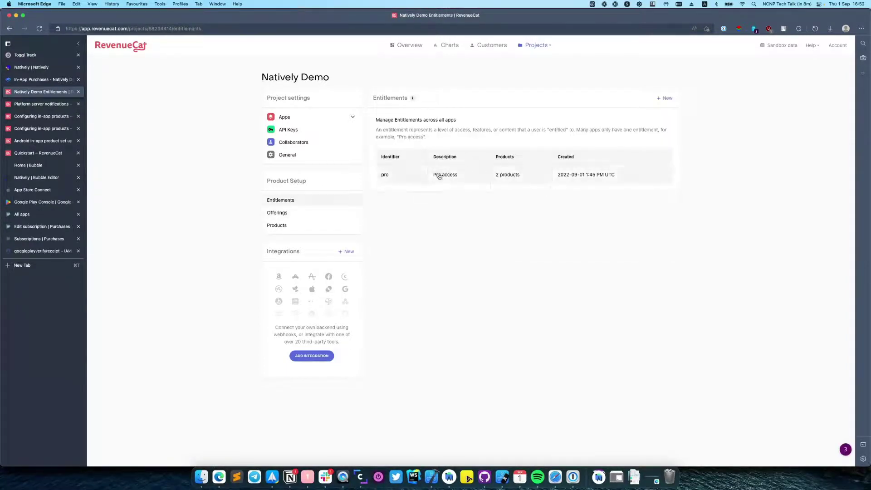
{"action": "left_click", "coordinate": [469, 177]}
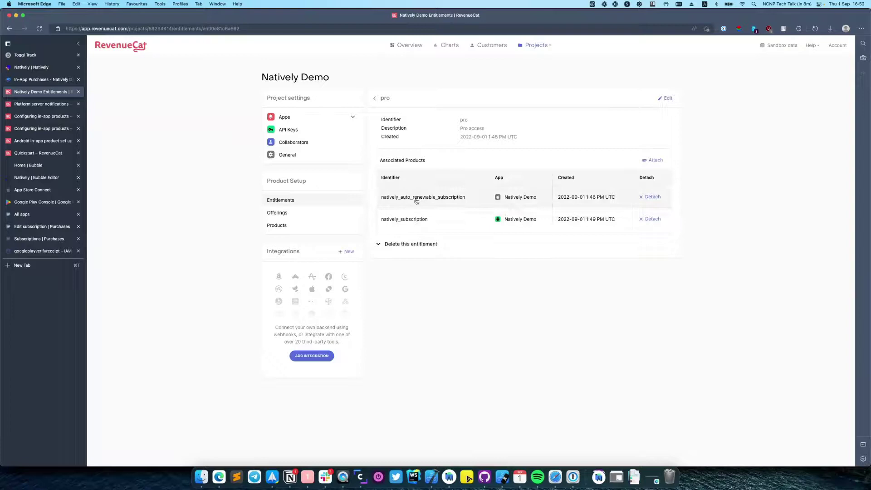
{"action": "left_click", "coordinate": [301, 213]}
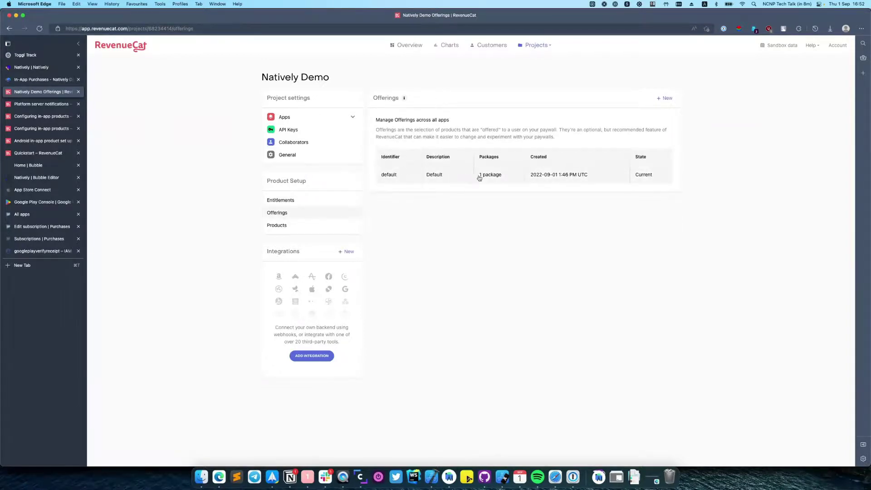
{"action": "left_click", "coordinate": [463, 178]}
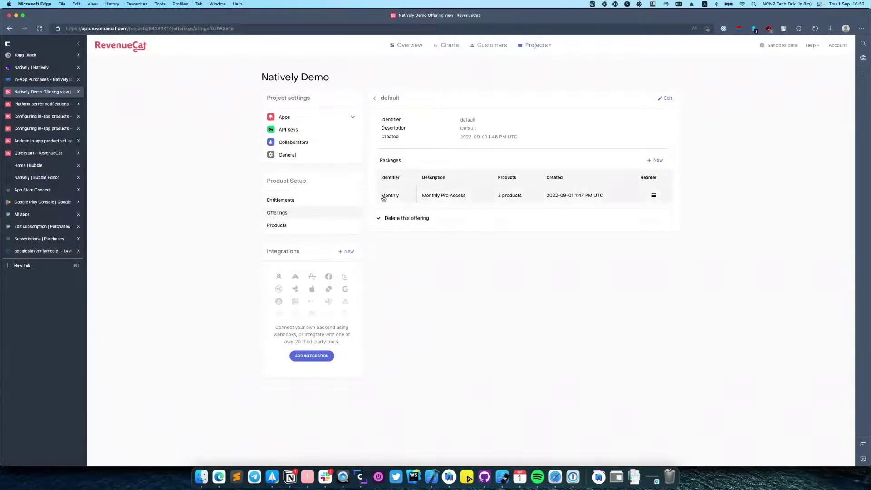
{"action": "left_click", "coordinate": [469, 199]}
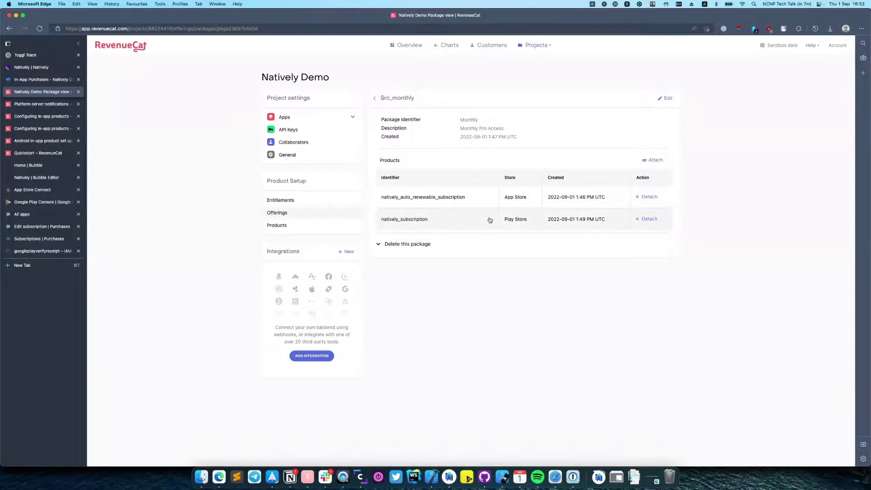
Expand the project's apps and check the iOS and Android app settings, ending on the iOS Natively Demo app
{"action": "left_click", "coordinate": [353, 118]}
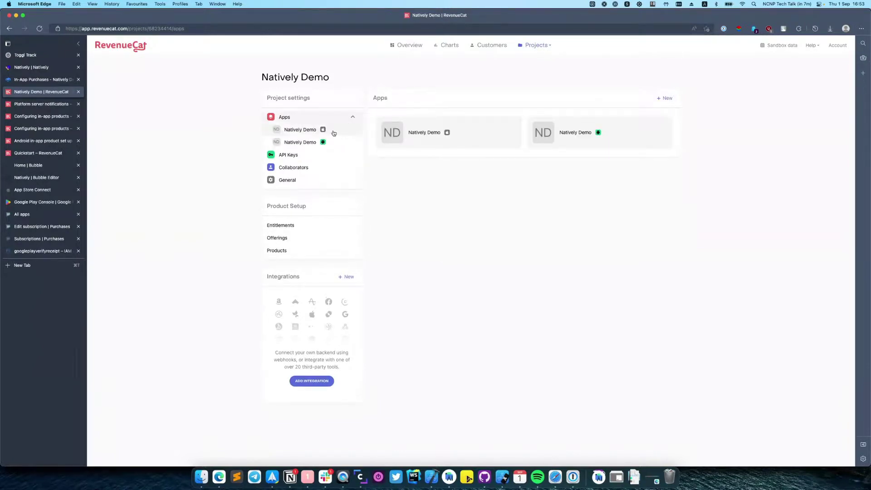
{"action": "left_click", "coordinate": [333, 132]}
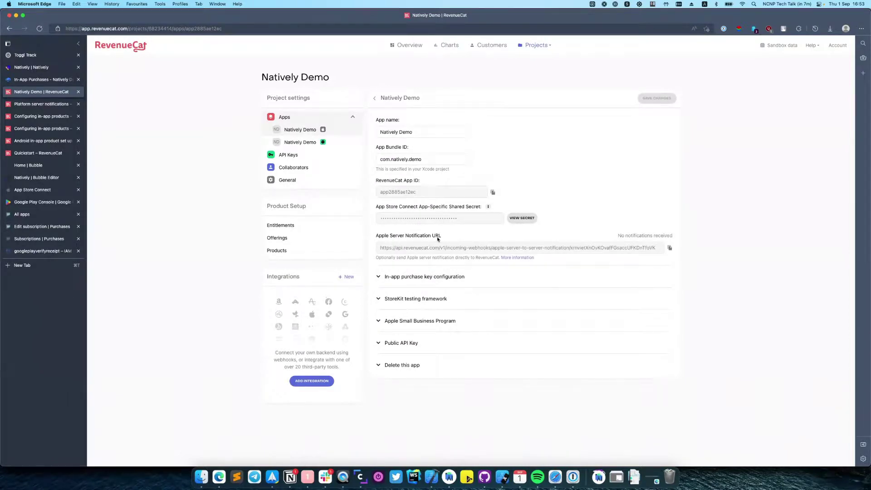
{"action": "left_click", "coordinate": [300, 142]}
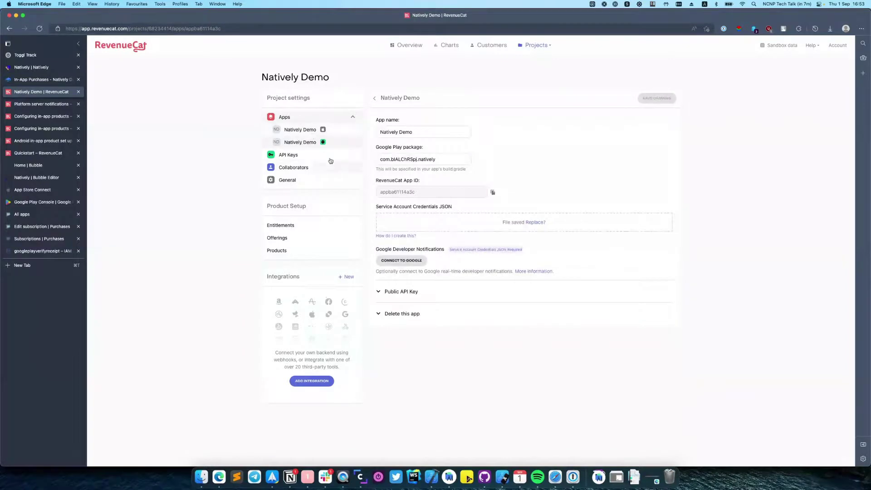
{"action": "left_click", "coordinate": [318, 130]}
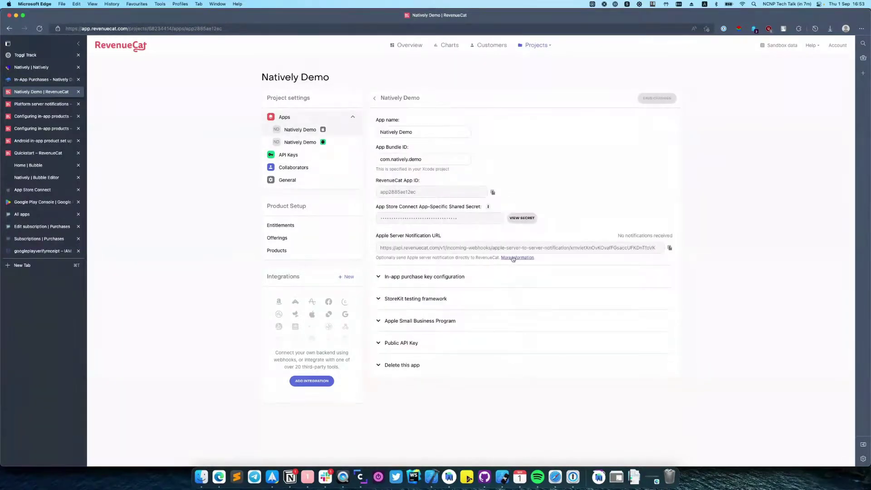
Open the server notifications docs and read the Apple server-to-server notification setup guide
{"action": "left_click", "coordinate": [513, 258]}
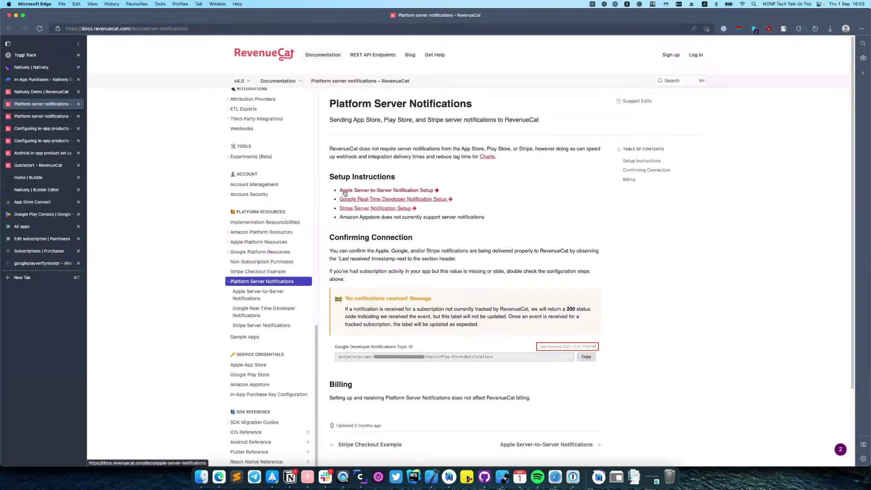
{"action": "left_click", "coordinate": [380, 191]}
{"action": "scroll", "coordinate": [462, 257], "scroll_direction": "down", "scroll_amount": 10}
{"action": "scroll", "coordinate": [462, 257], "scroll_direction": "up", "scroll_amount": 10}
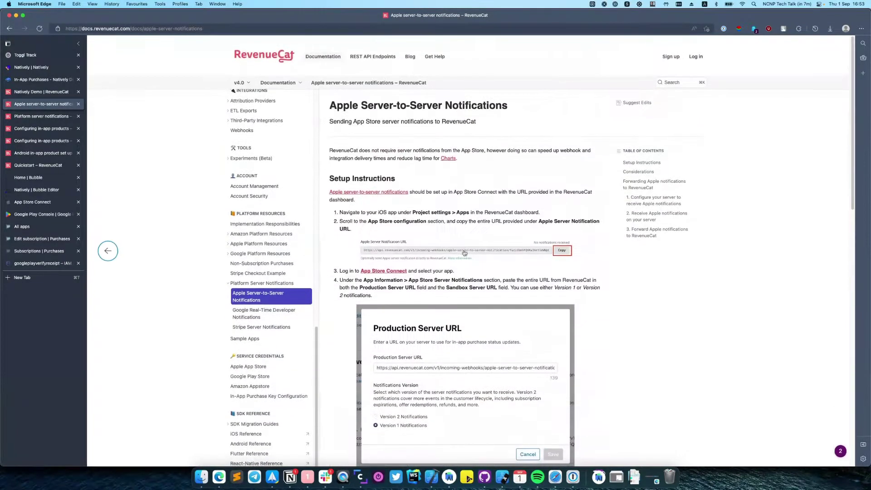
{"action": "scroll", "coordinate": [417, 201], "scroll_direction": "left", "scroll_amount": 5}
Read the Google Real-Time Developer Notifications setup guide
{"action": "left_click", "coordinate": [417, 201]}
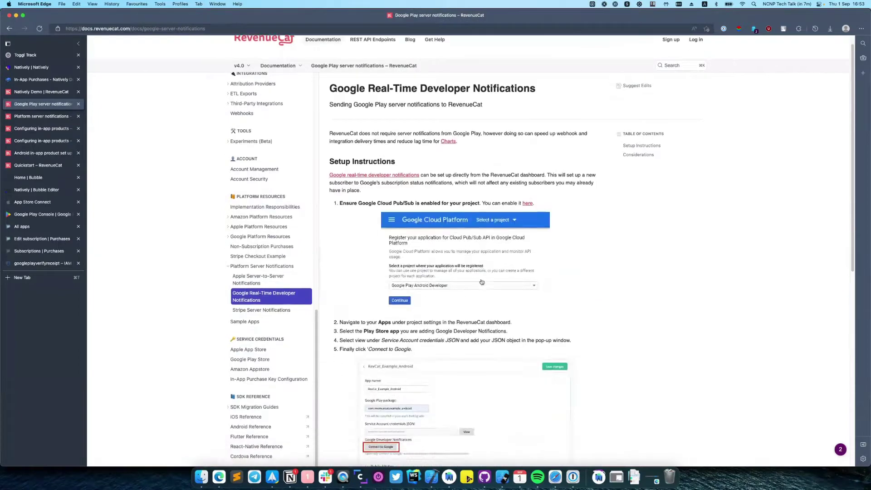
{"action": "scroll", "coordinate": [477, 258], "scroll_direction": "down", "scroll_amount": 10}
{"action": "scroll", "coordinate": [477, 257], "scroll_direction": "up", "scroll_amount": 10}
{"action": "scroll", "coordinate": [477, 257], "scroll_direction": "down", "scroll_amount": 1}
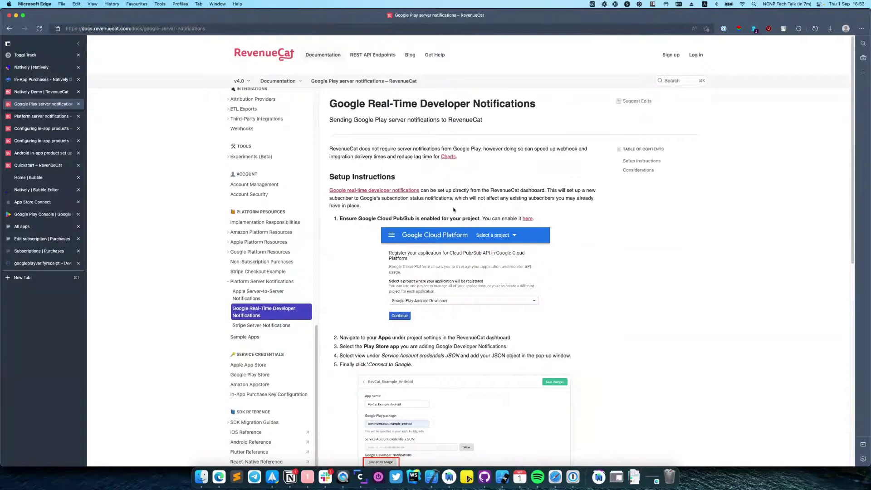
Go from the project settings to the project's API Keys page
{"action": "left_click", "coordinate": [43, 92]}
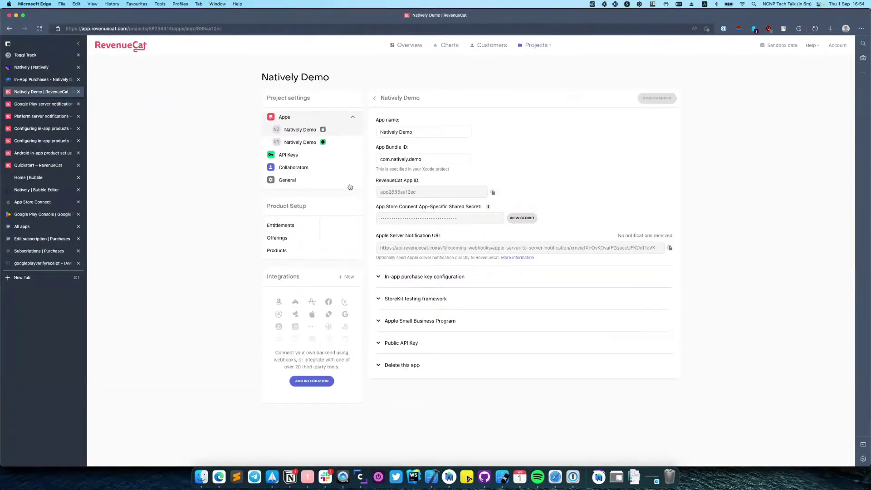
{"action": "left_click", "coordinate": [285, 155]}
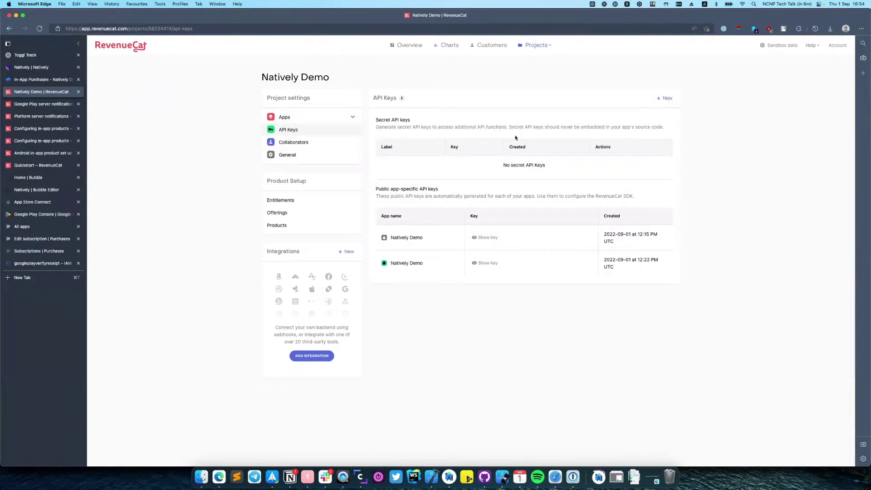
{"action": "left_click_drag", "start_coordinate": [498, 165], "coordinate": [567, 165]}
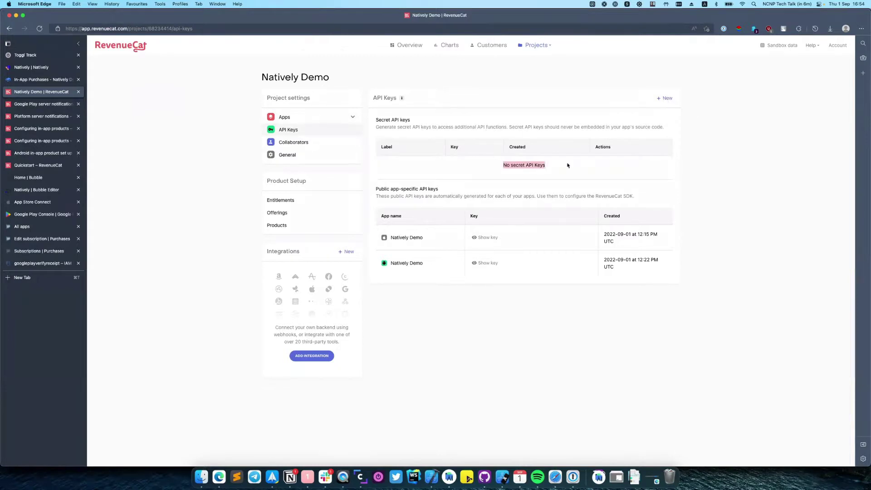
Generate a new secret API key named 'Bubble Api Key' and copy its value
{"action": "left_click", "coordinate": [664, 98]}
{"action": "left_click", "coordinate": [395, 256]}
{"action": "type", "text": "Bubble Api Ki"}
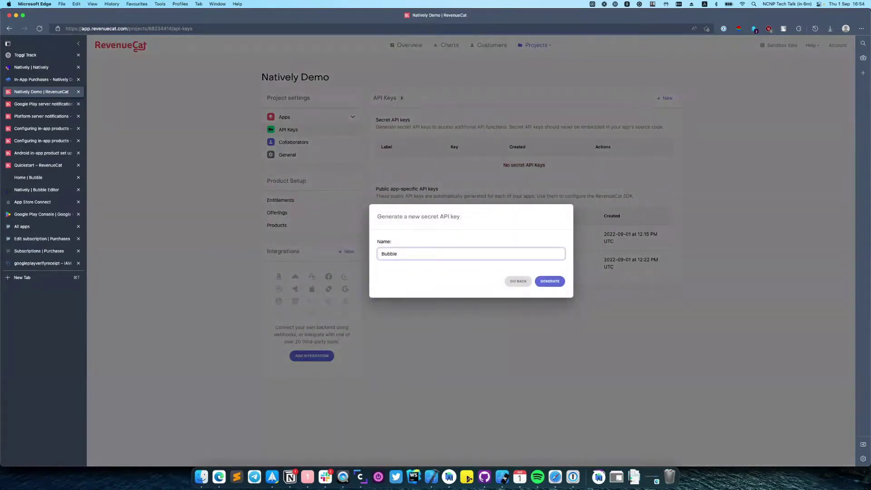
{"action": "left_click", "coordinate": [550, 281]}
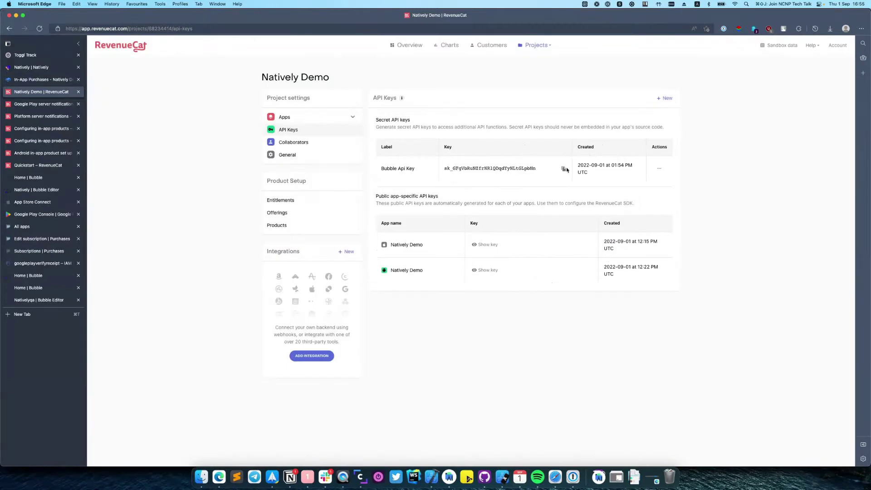
{"action": "left_click", "coordinate": [563, 170]}
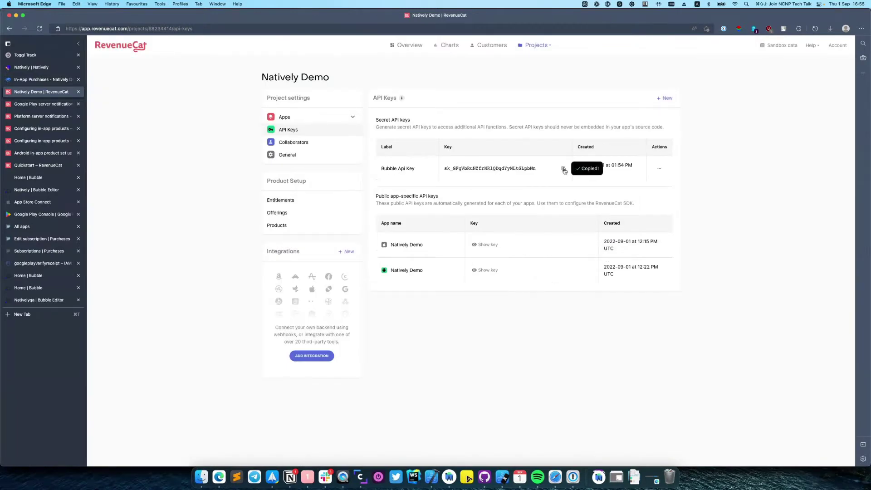
Paste the new secret key over the Natively plugin's revenuecat_apiKey - dev. value in Bubble
{"action": "left_click", "coordinate": [37, 302]}
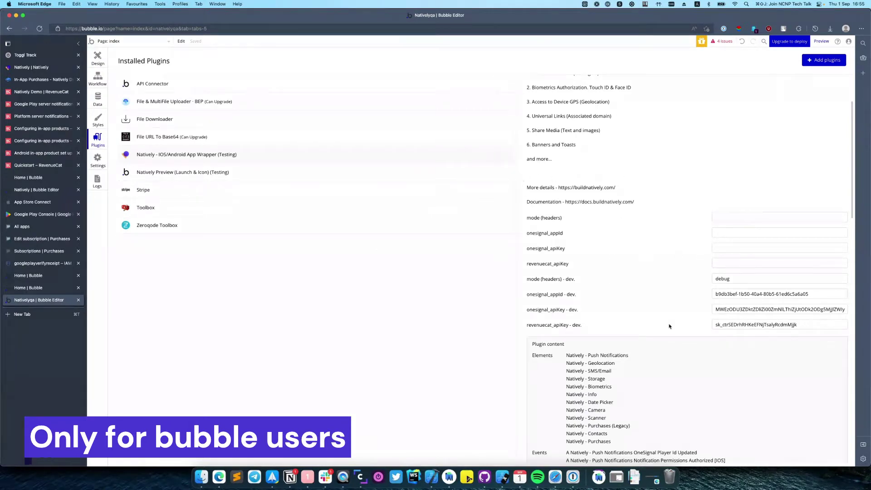
{"action": "double_click", "coordinate": [715, 329]}
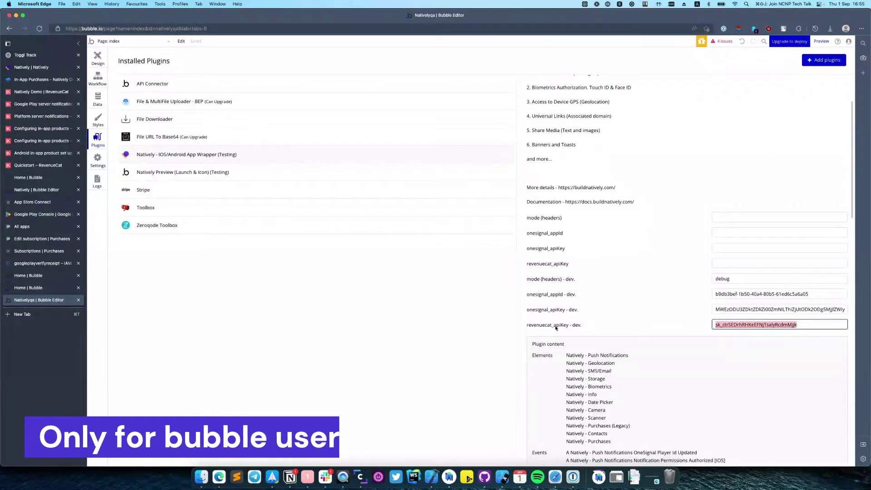
{"action": "key", "text": "super+v"}
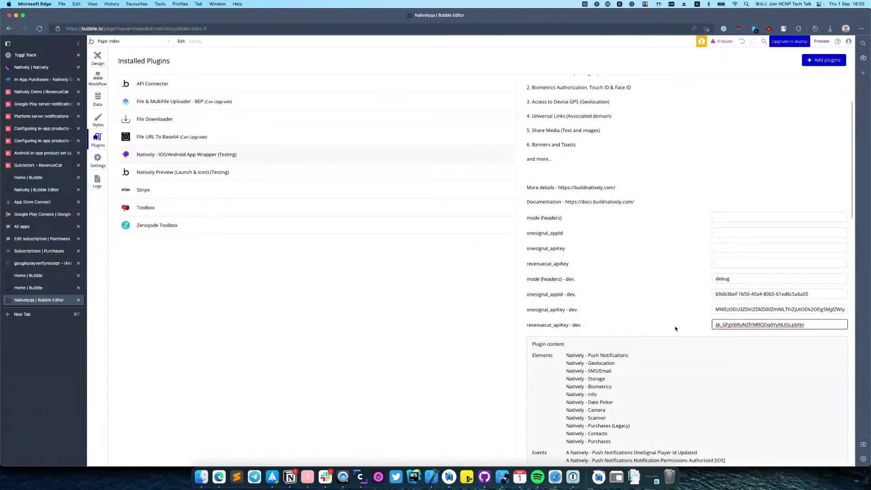
{"action": "left_click", "coordinate": [685, 318]}
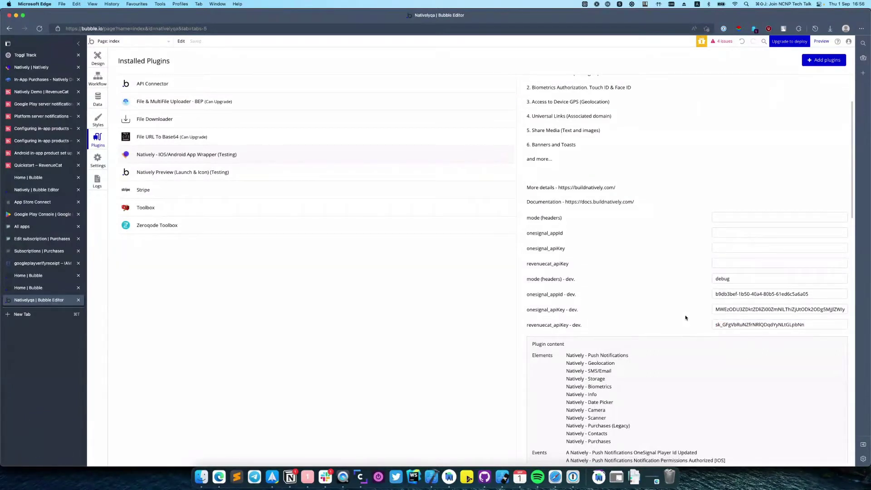